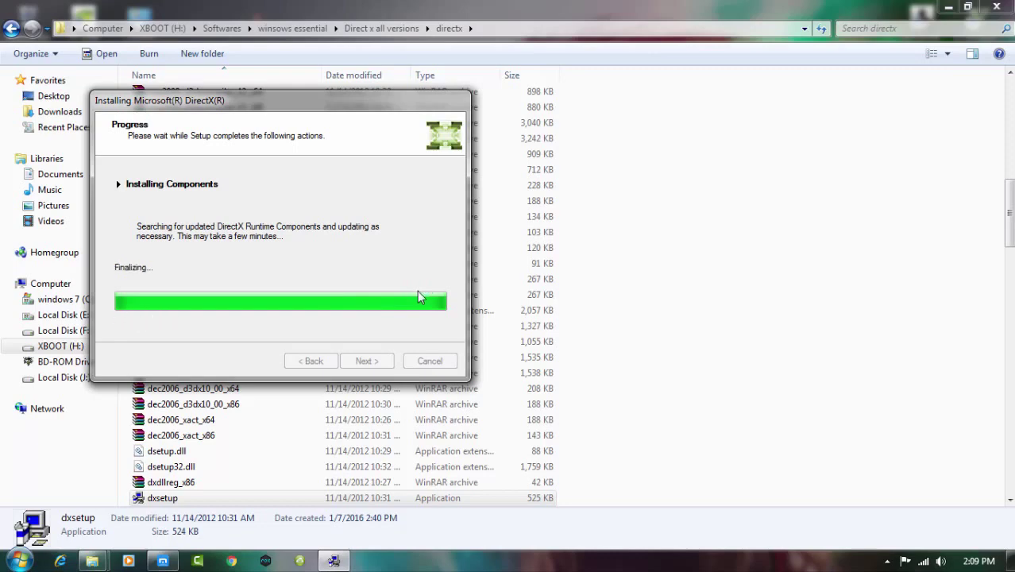
Finish the DirectX installation, then check the DirectX32_7 folder and the directx_Jun2010_redist installer in Direct x all versions
click(368, 360)
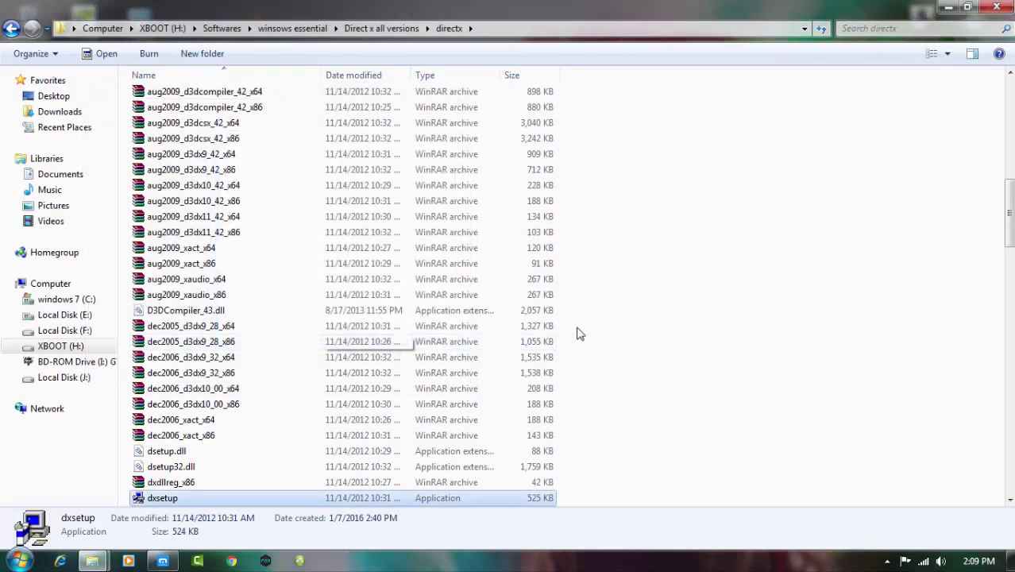
click(11, 28)
double_click(163, 112)
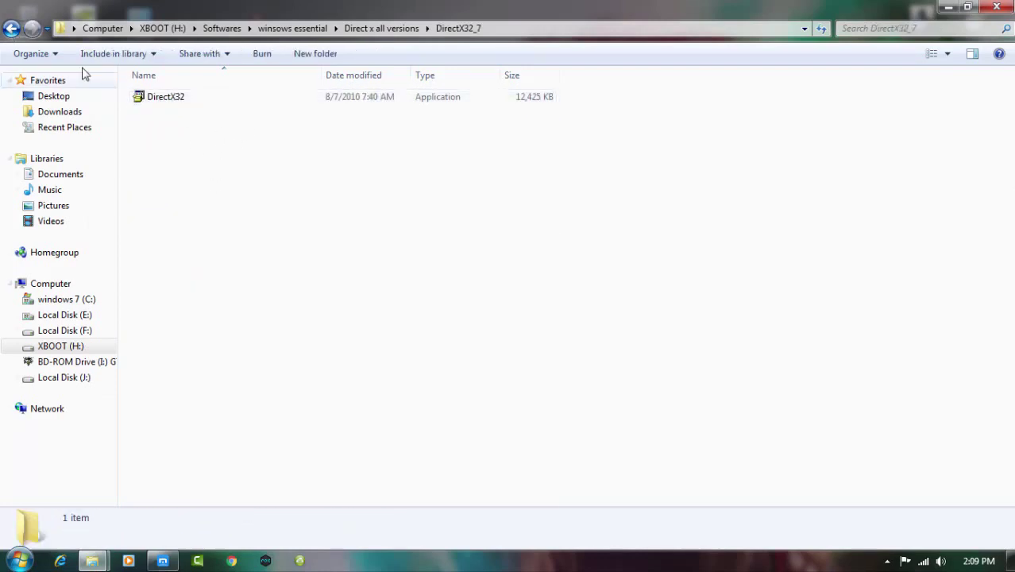
click(11, 27)
click(188, 129)
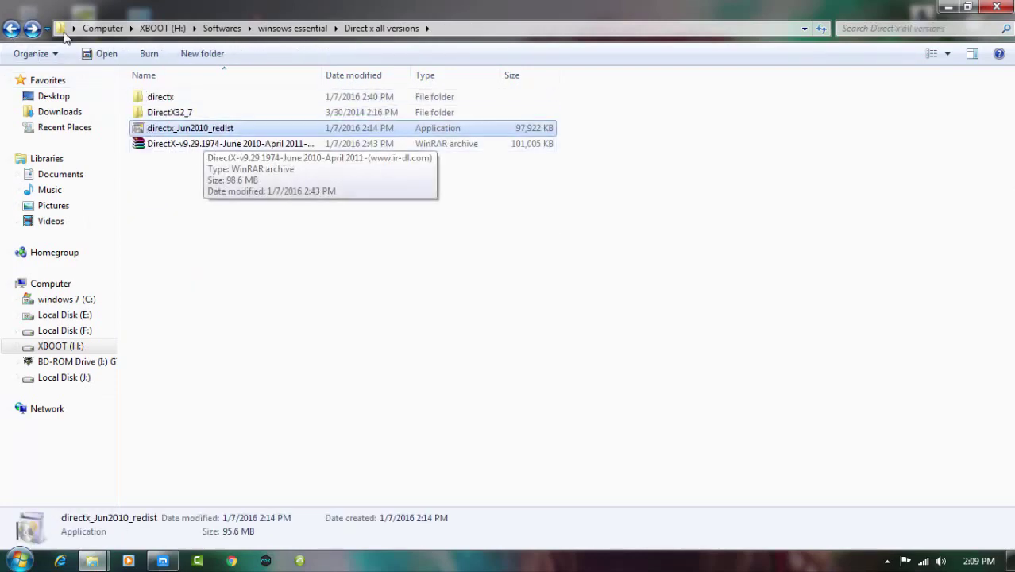
Copy all the DLL files from the DLL-FILES folder in winsows essential
key(BackSpace)
click(179, 118)
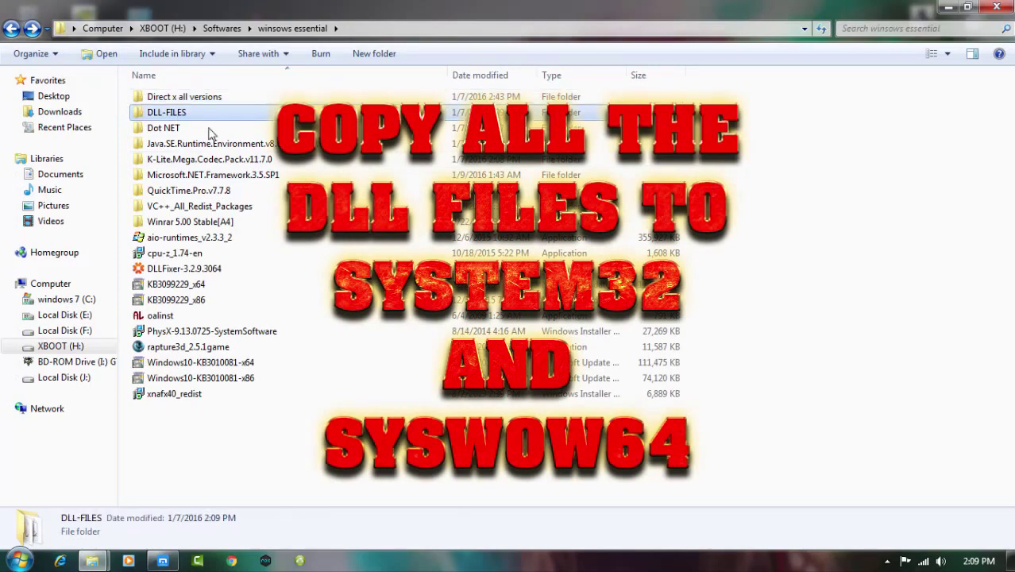
double_click(166, 118)
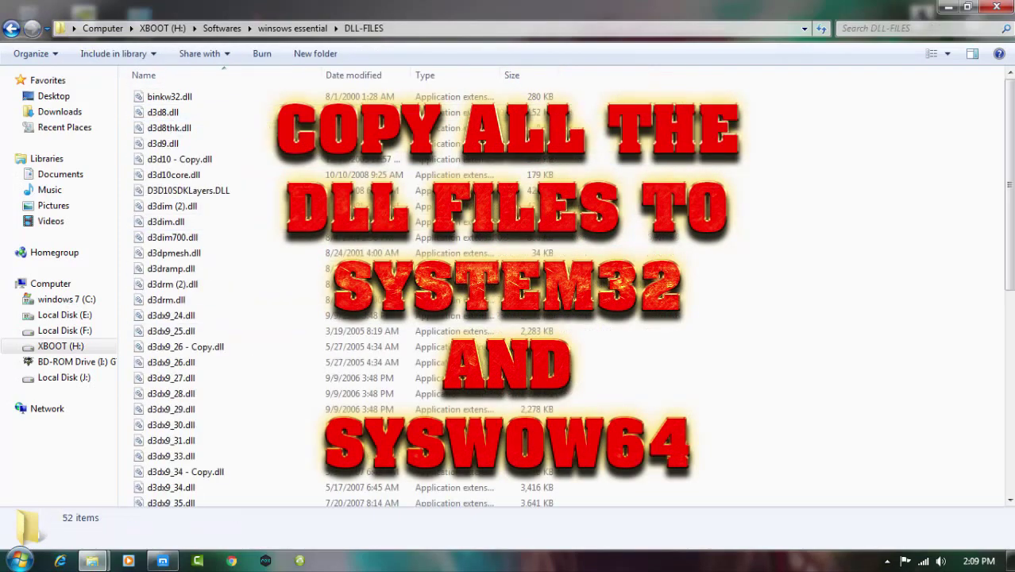
key(ctrl+a)
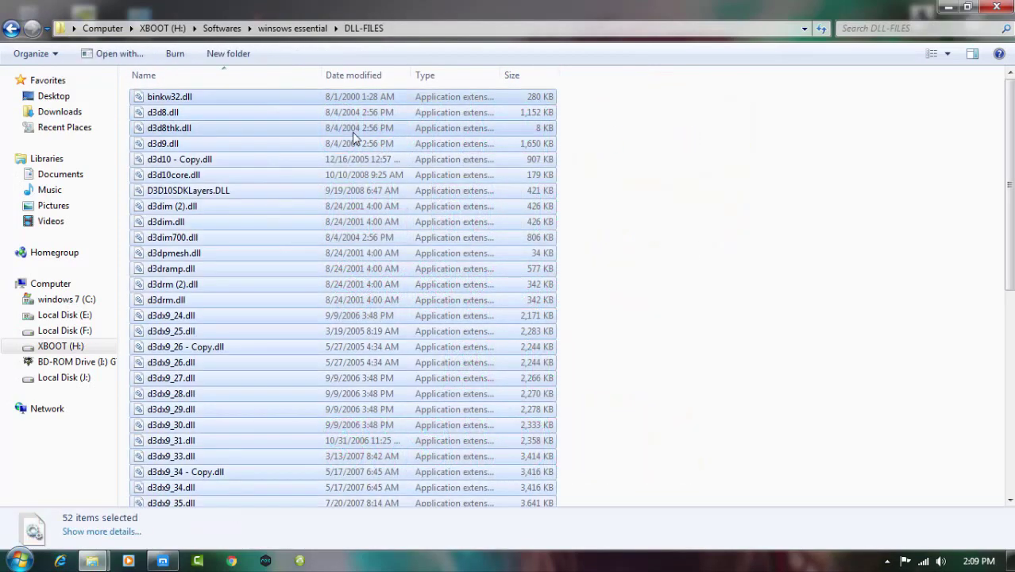
right_click(354, 135)
click(387, 270)
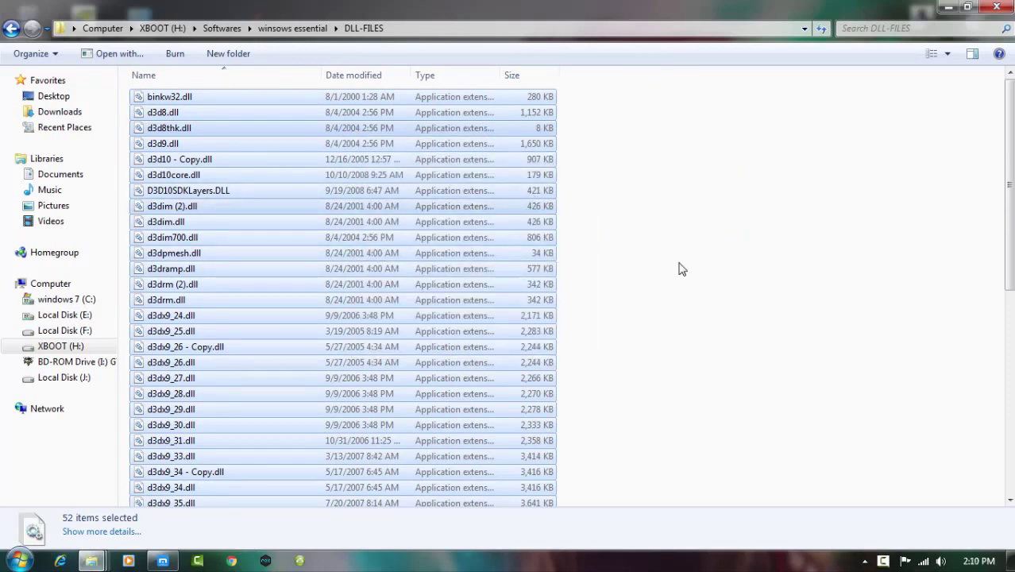
Paste the copied DLL files into the System32 folder inside Windows on drive C:
click(945, 7)
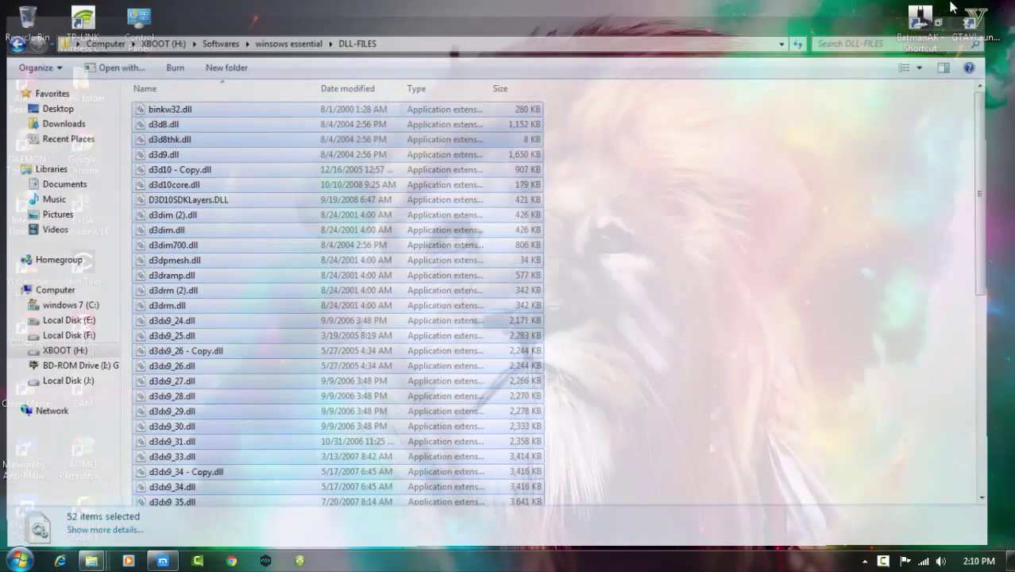
mouse_move(92, 560)
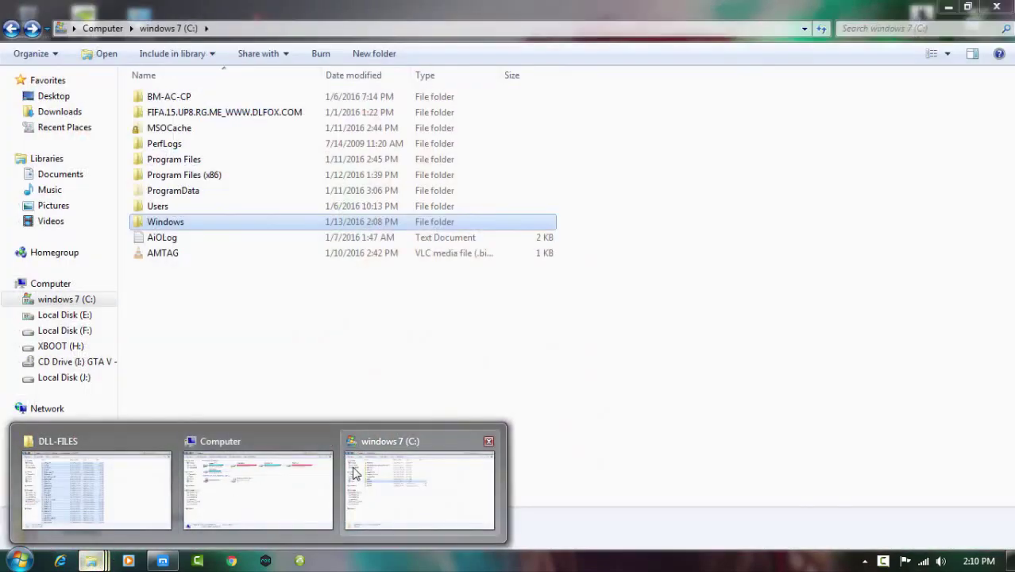
click(353, 477)
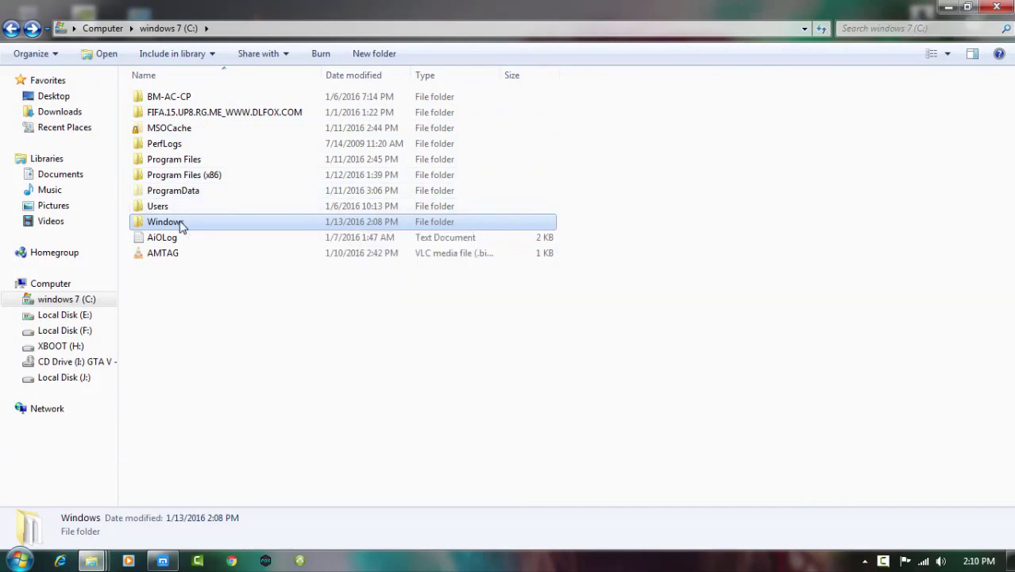
double_click(181, 224)
scroll(196, 252, down, 8)
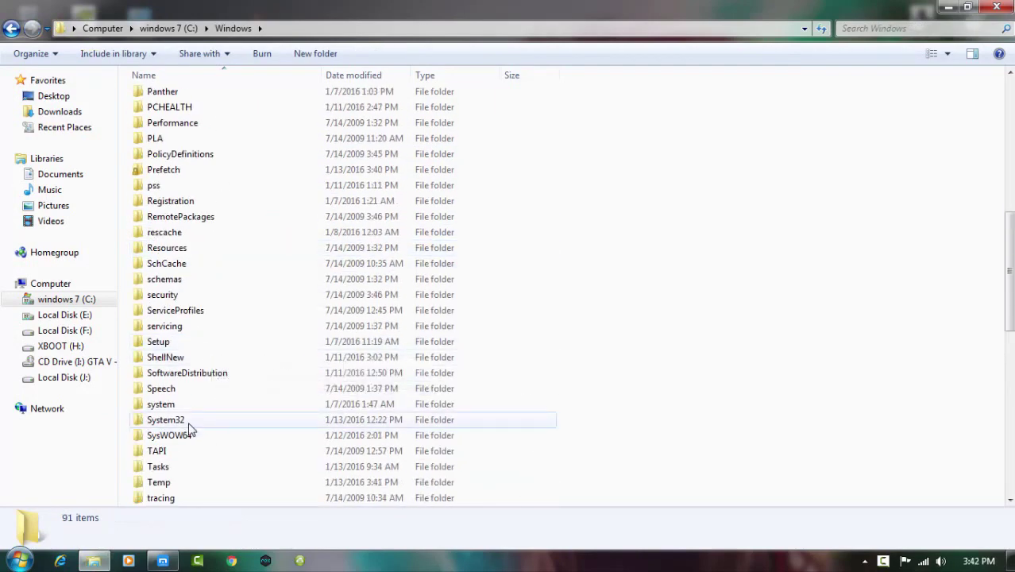
click(184, 435)
click(181, 420)
double_click(191, 425)
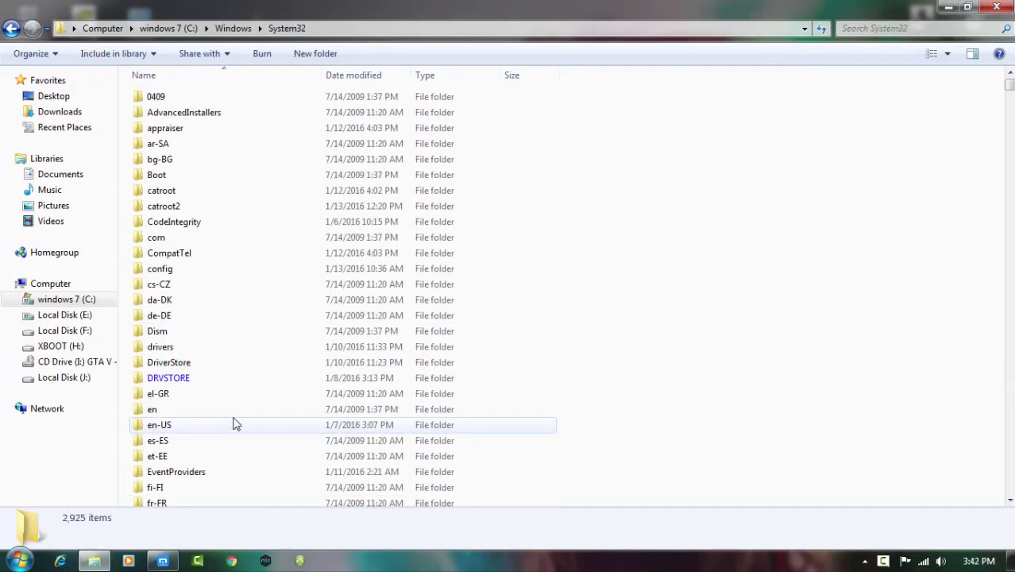
right_click(724, 173)
click(760, 255)
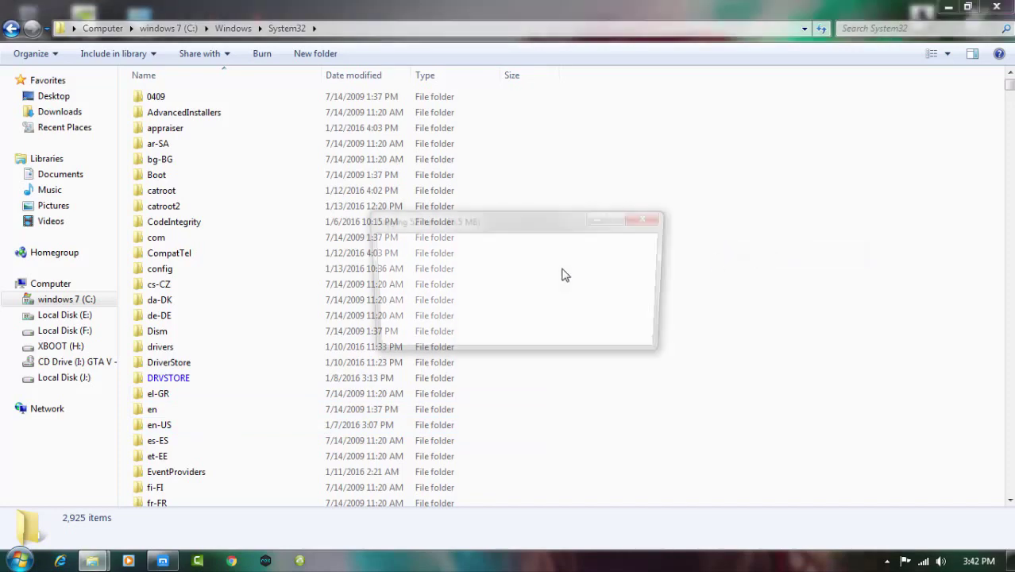
Paste the same DLL files into C:\Windows\SysWOW64, choosing to copy and replace the existing d3d8thk.dll
click(13, 29)
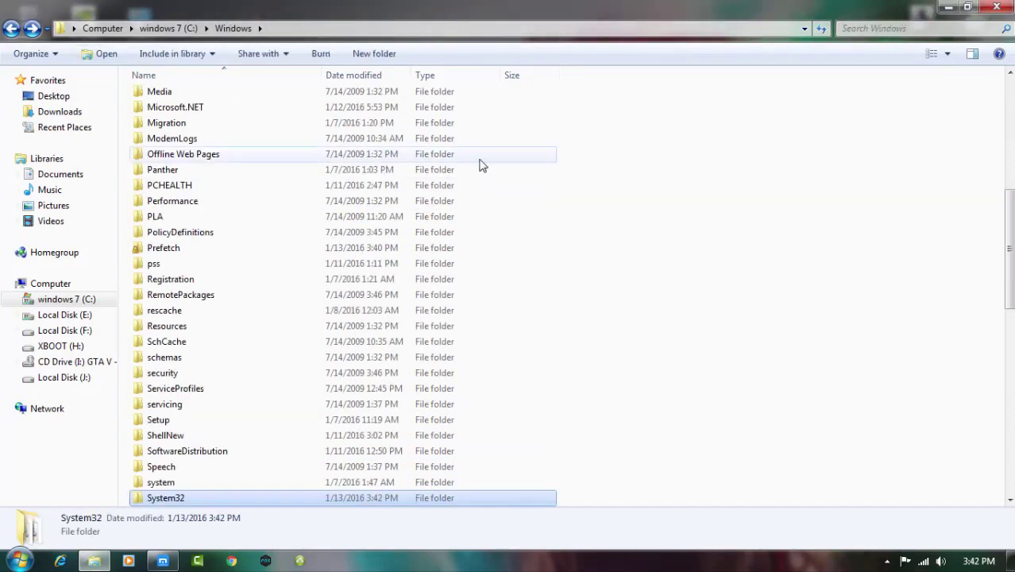
click(659, 240)
scroll(536, 283, down, 1)
scroll(696, 265, down, 1)
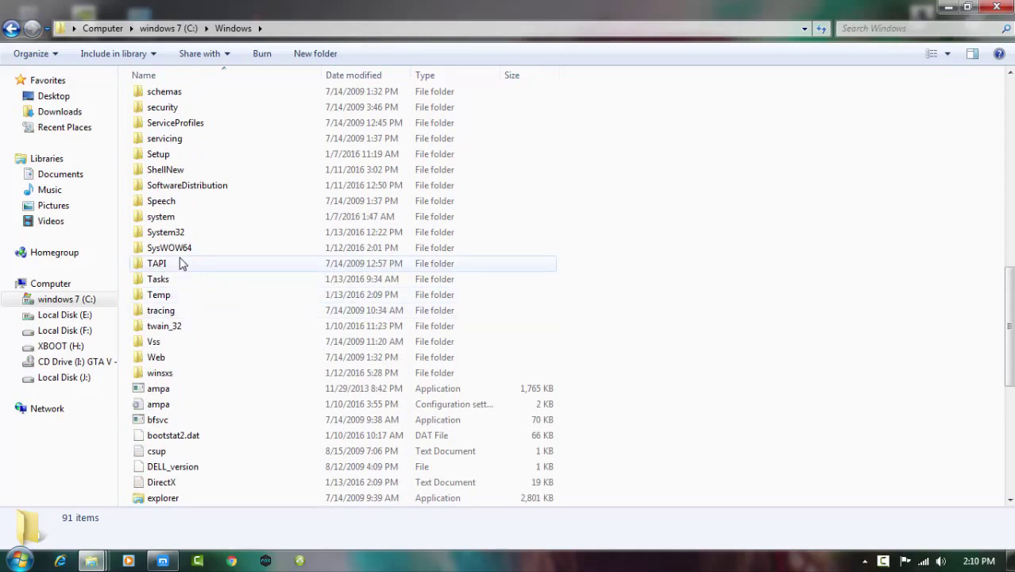
double_click(179, 249)
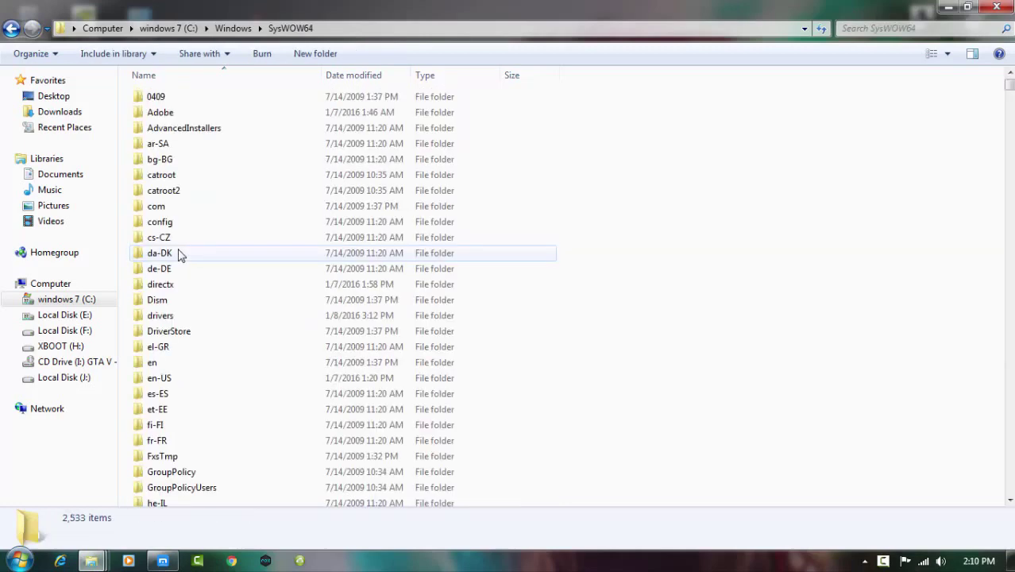
right_click(691, 175)
click(746, 256)
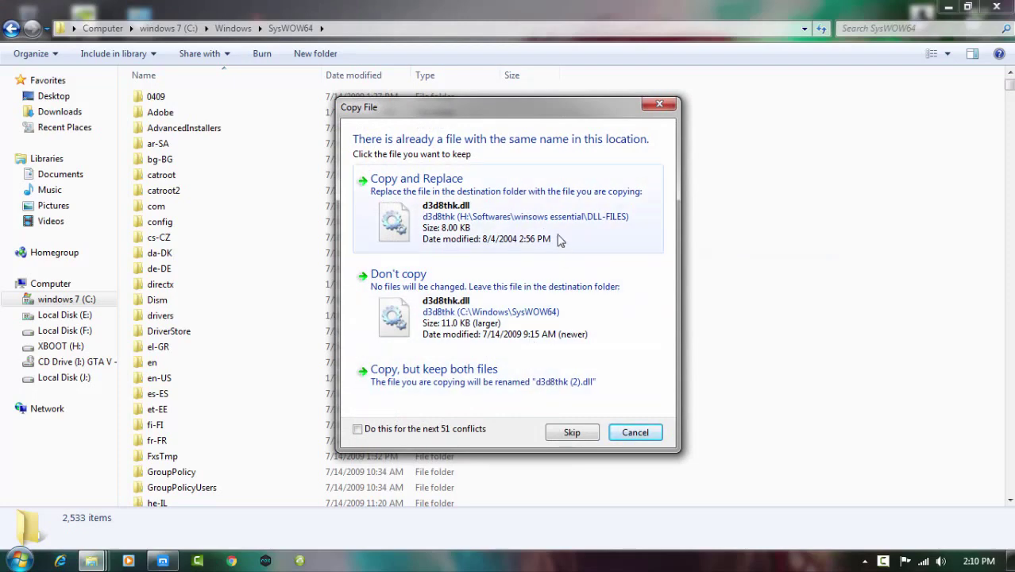
click(508, 228)
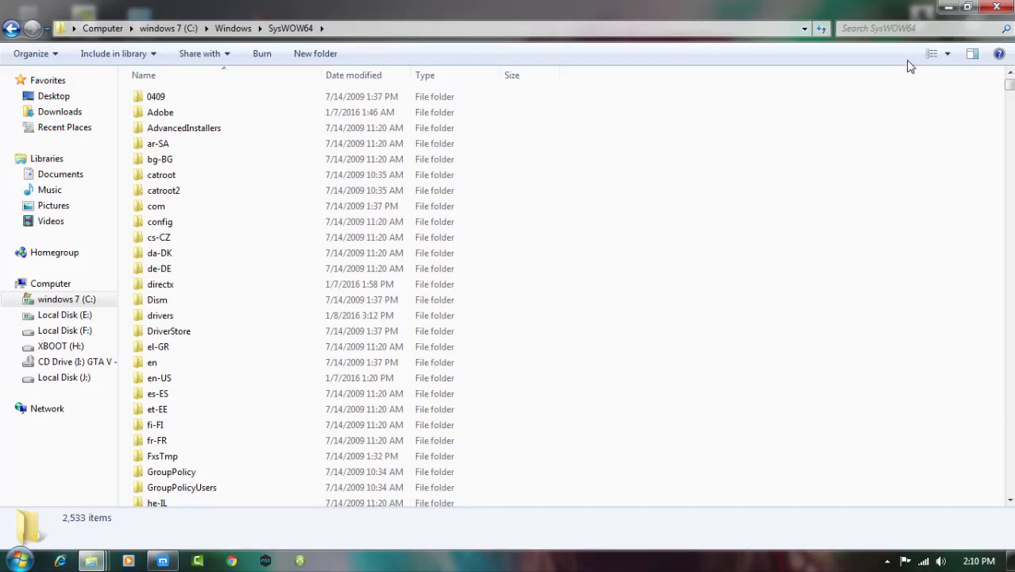
Return to the winsows essential folder and review all the .NET installers in its Dot NET folder
click(92, 560)
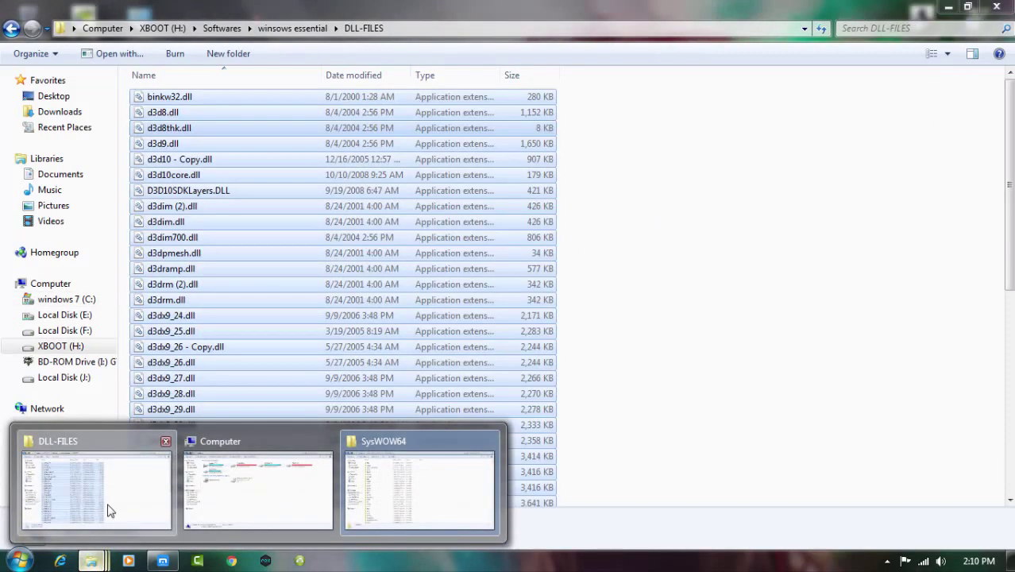
click(110, 511)
click(11, 28)
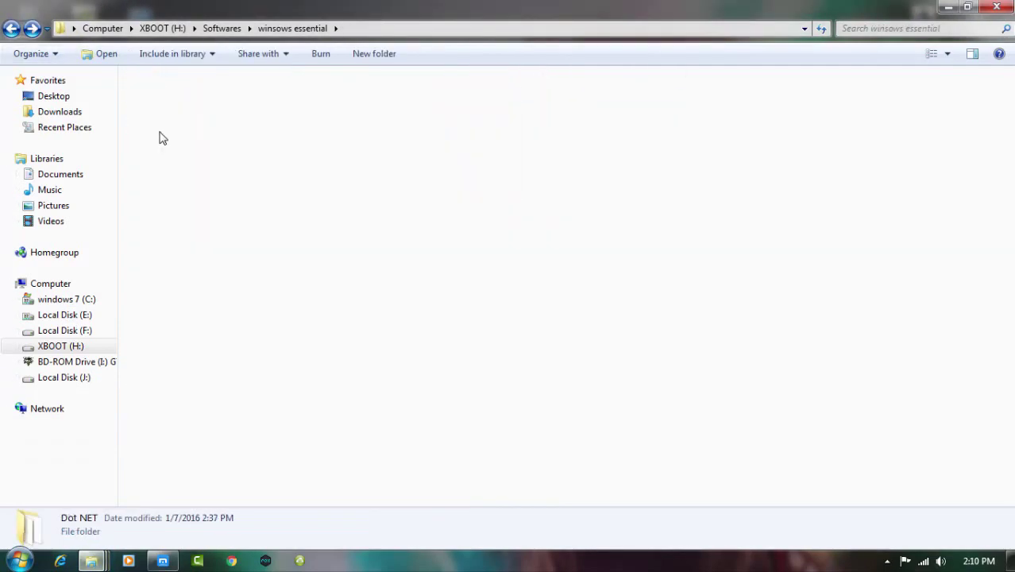
double_click(159, 138)
drag(186, 226, 135, 86)
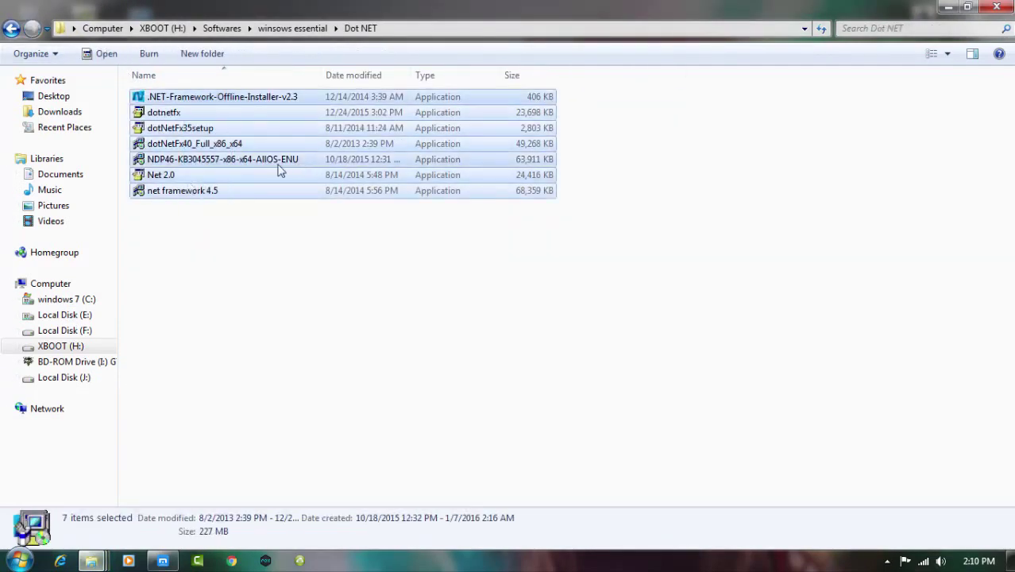
click(11, 28)
Check the contents of the Java SE Runtime, K-Lite Mega Codec Pack, QuickTime Pro and Microsoft .NET Framework 3.5 SP1 folders
double_click(172, 144)
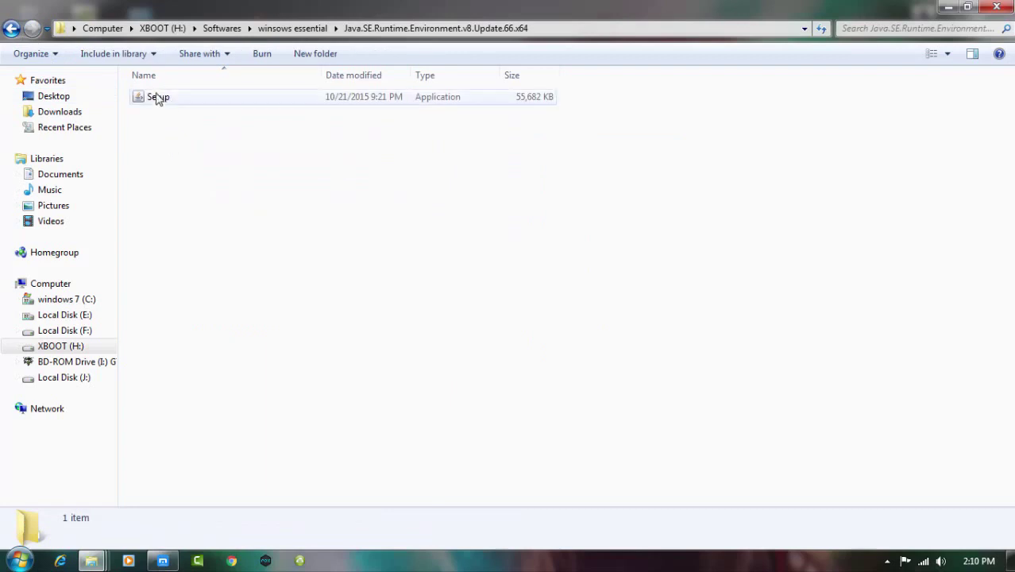
click(11, 27)
double_click(163, 158)
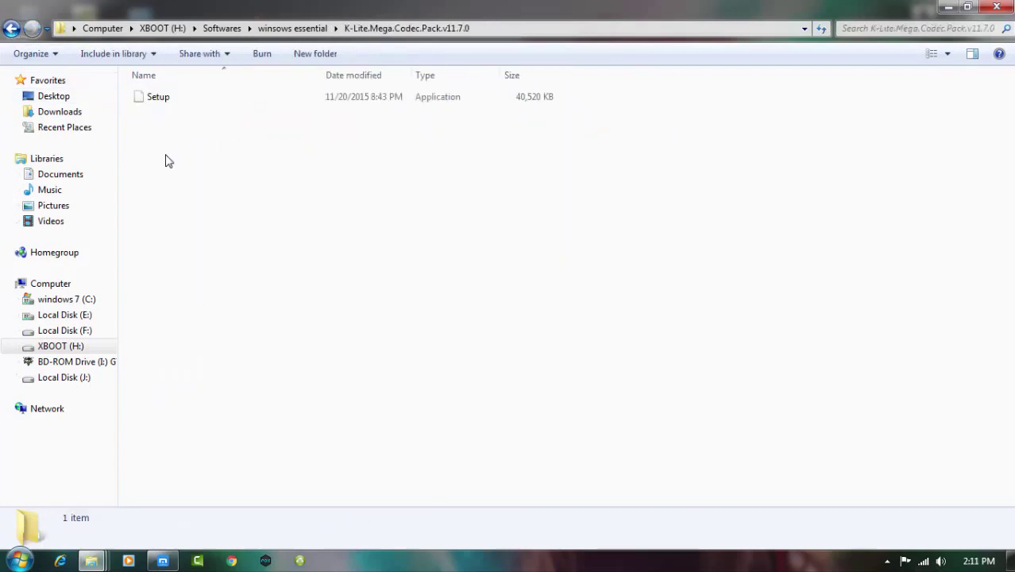
click(11, 28)
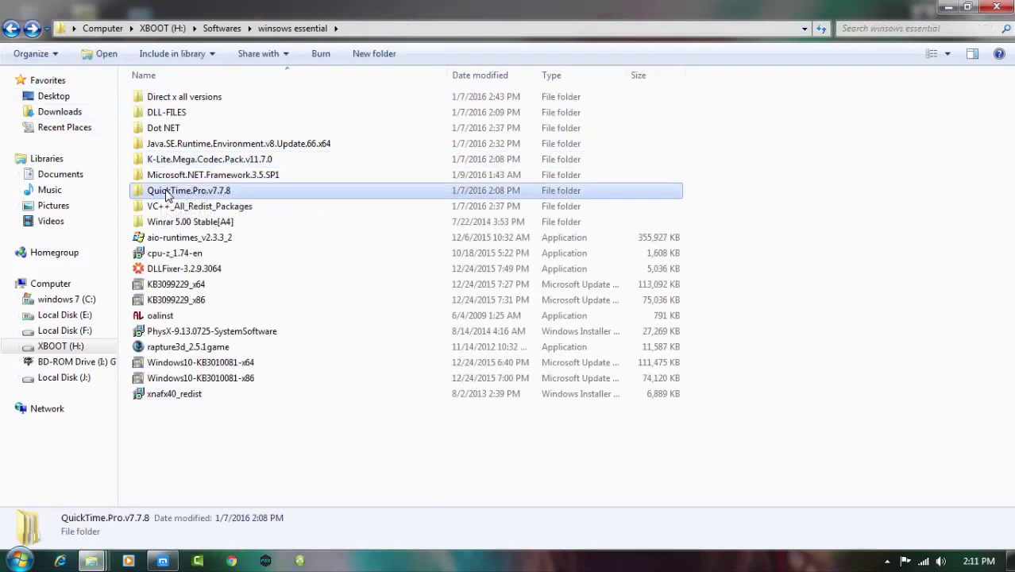
double_click(168, 195)
click(11, 28)
double_click(155, 174)
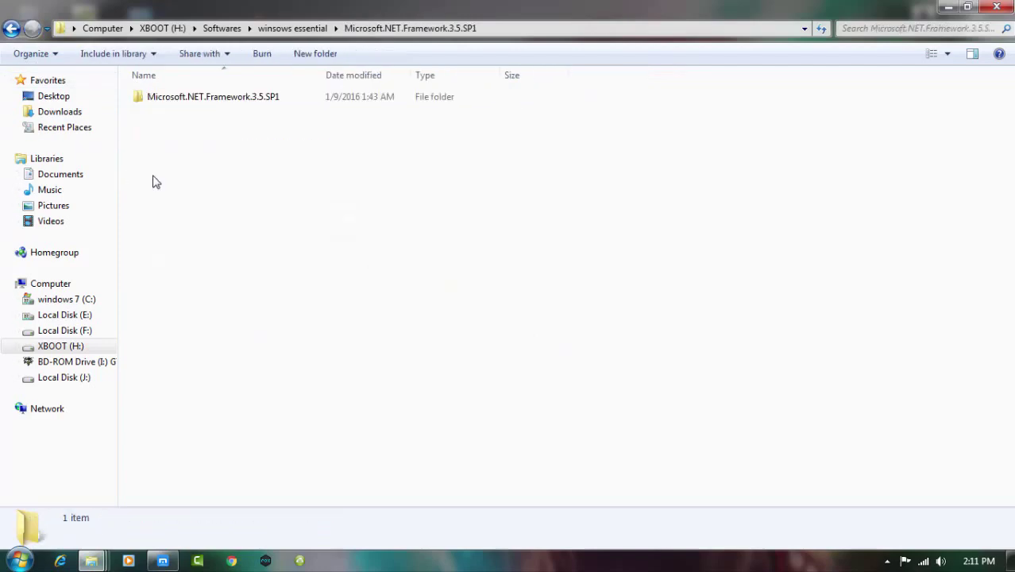
click(12, 28)
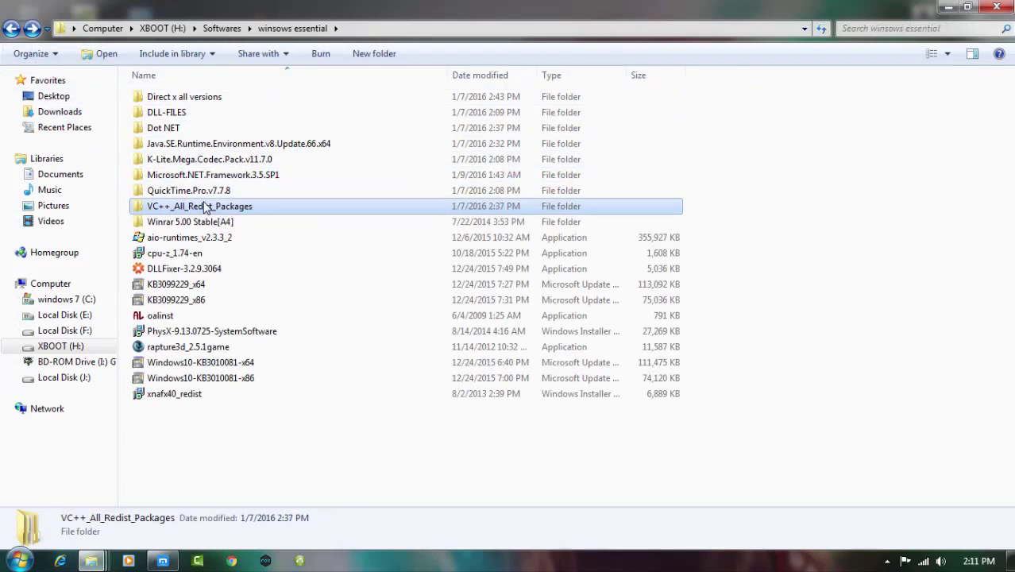
Examine VC++_All_Redist_Packages with its Fix subfolder, and the standalone installers from aio-runtimes_v2.3.3_2 to xnafx40_redist in winsows essential
double_click(200, 204)
click(169, 130)
shift+click(220, 99)
click(210, 141)
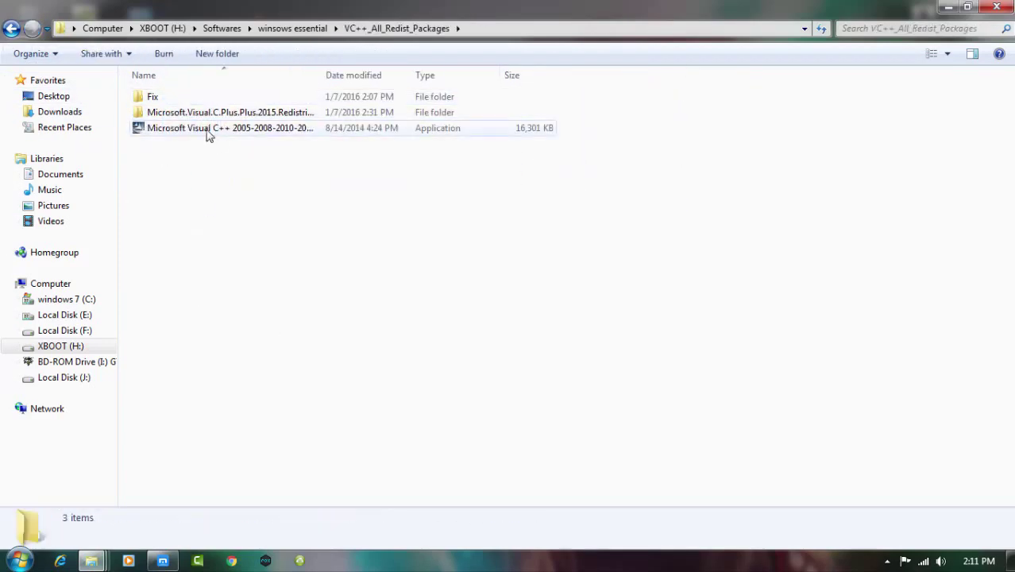
double_click(169, 97)
drag(167, 170, 100, 87)
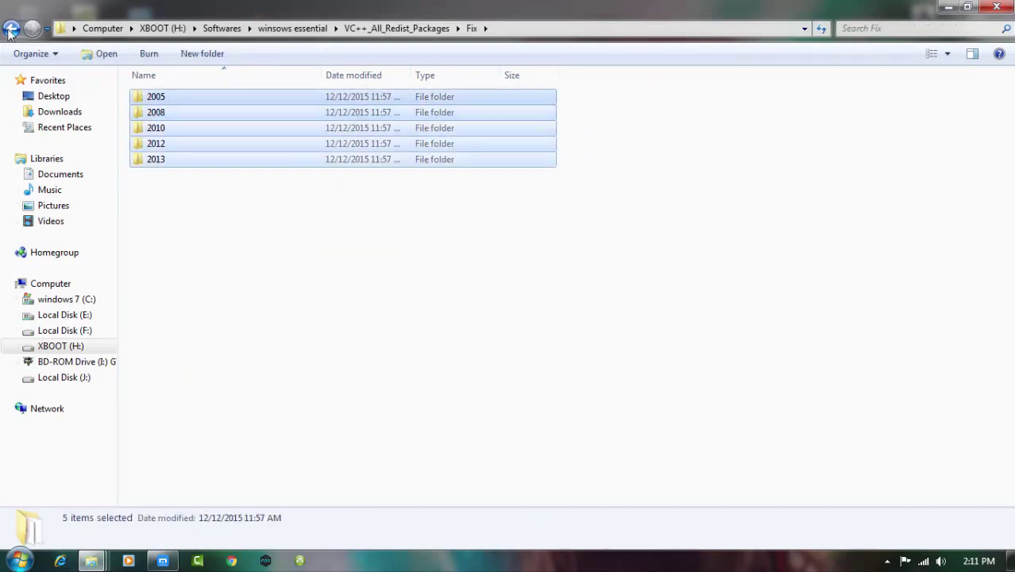
click(11, 27)
key(BackSpace)
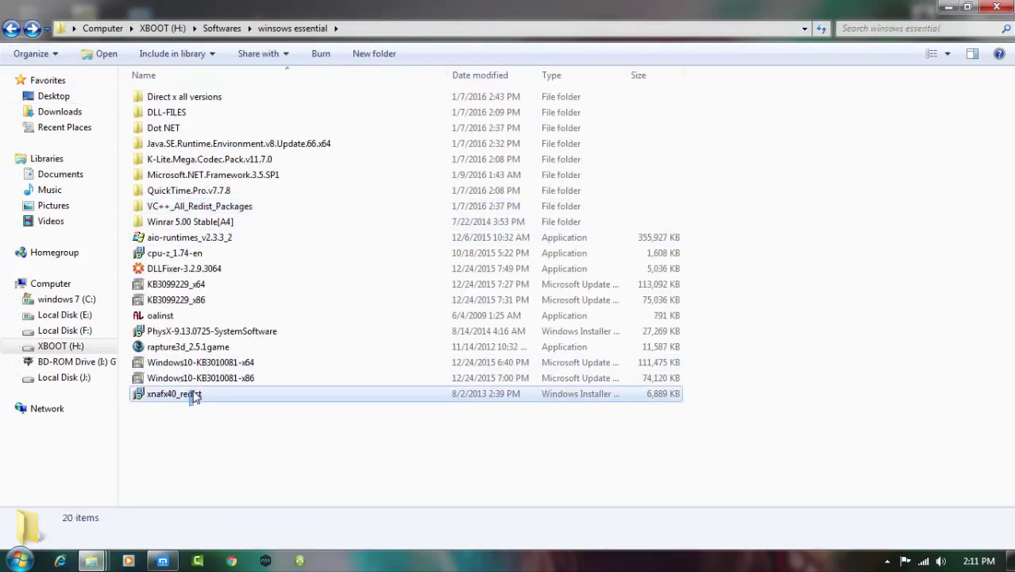
drag(192, 401, 222, 234)
click(239, 431)
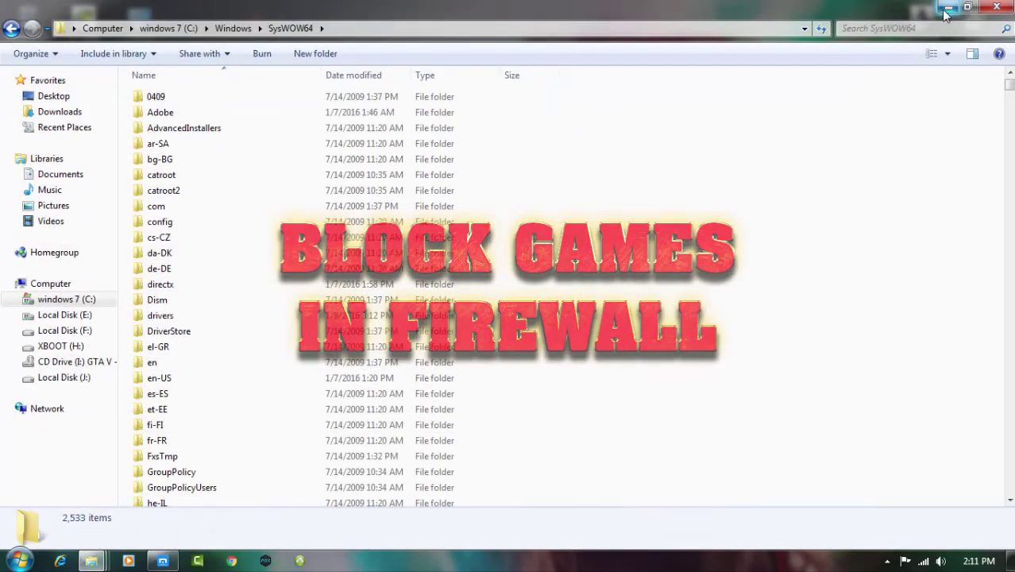
Show the Outbound Rules in the advanced settings of Windows Firewall, reached from the desktop's Control Panel
click(949, 7)
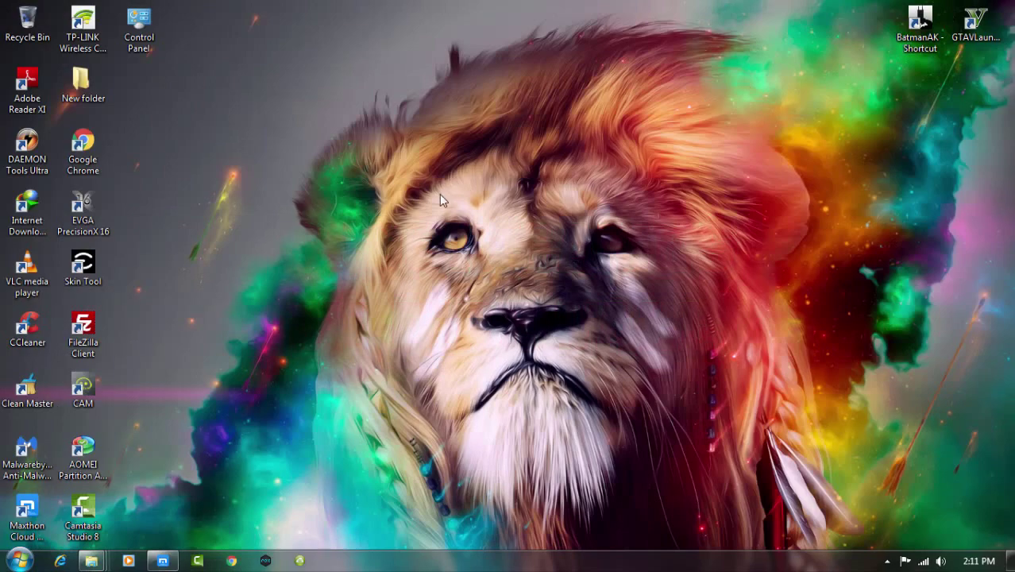
double_click(155, 33)
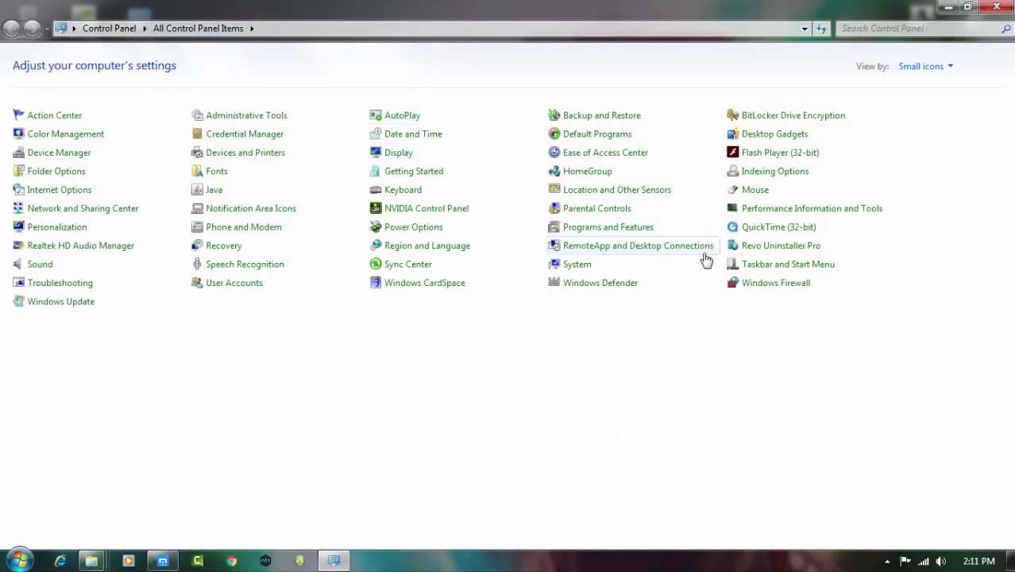
click(745, 285)
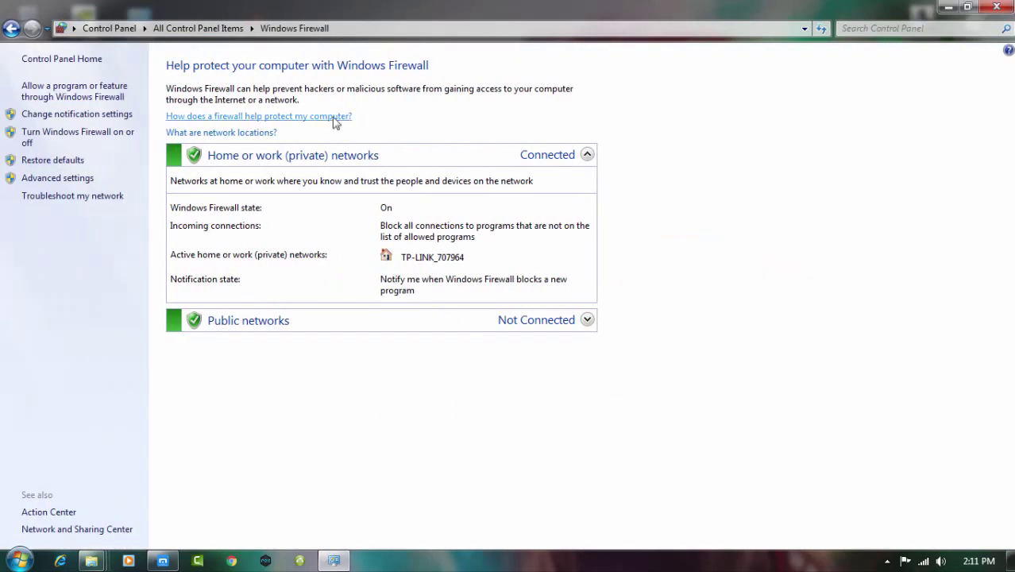
click(57, 178)
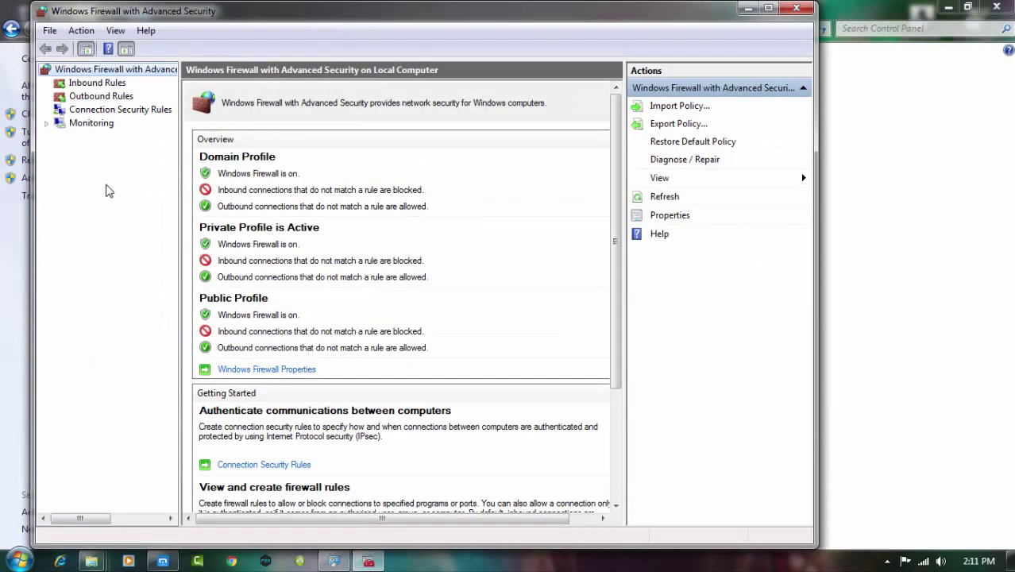
click(108, 97)
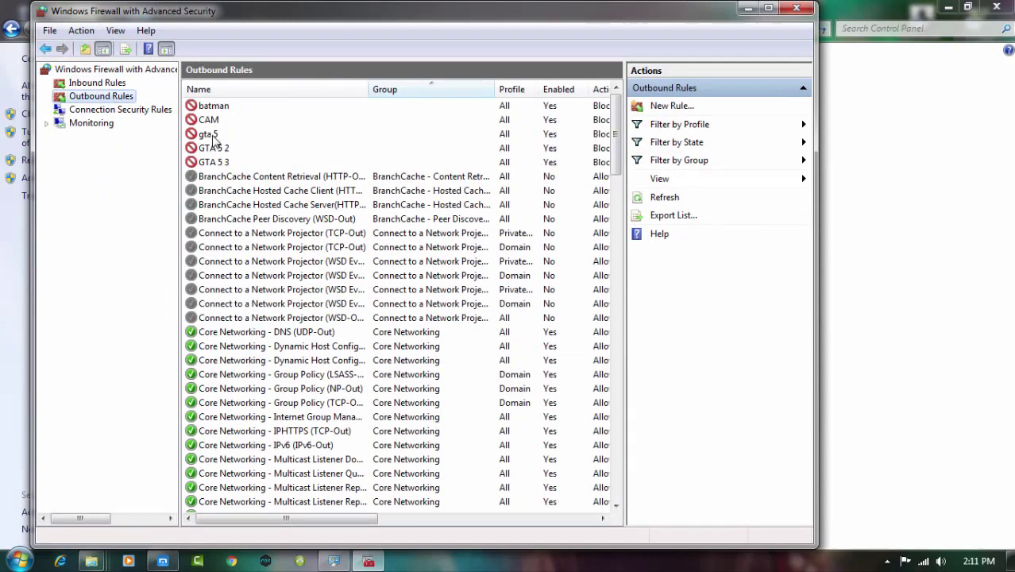
Start a new outbound rule of the Program type and browse for the program it applies to
click(210, 136)
key(Down)
key(Down)
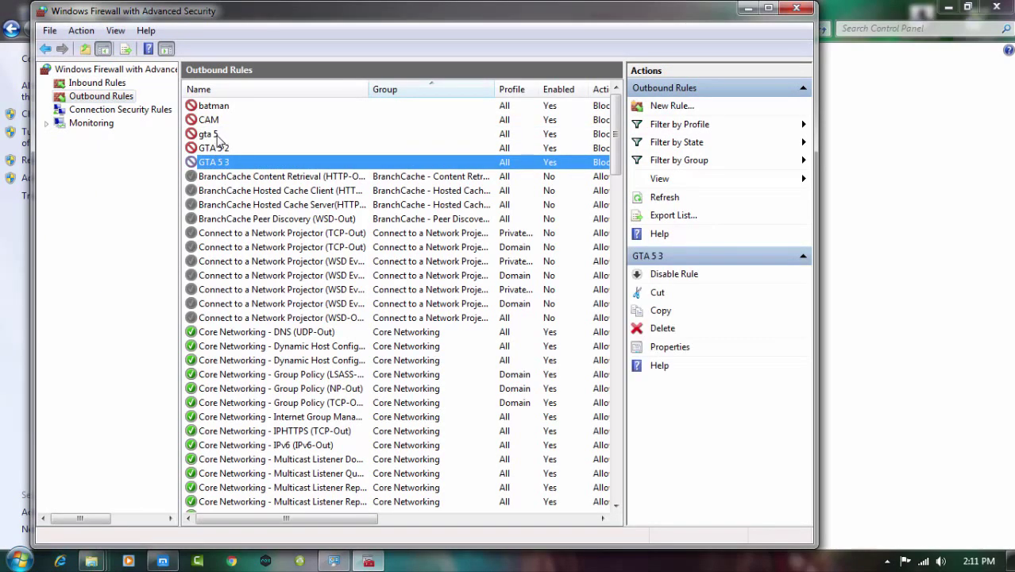
click(670, 110)
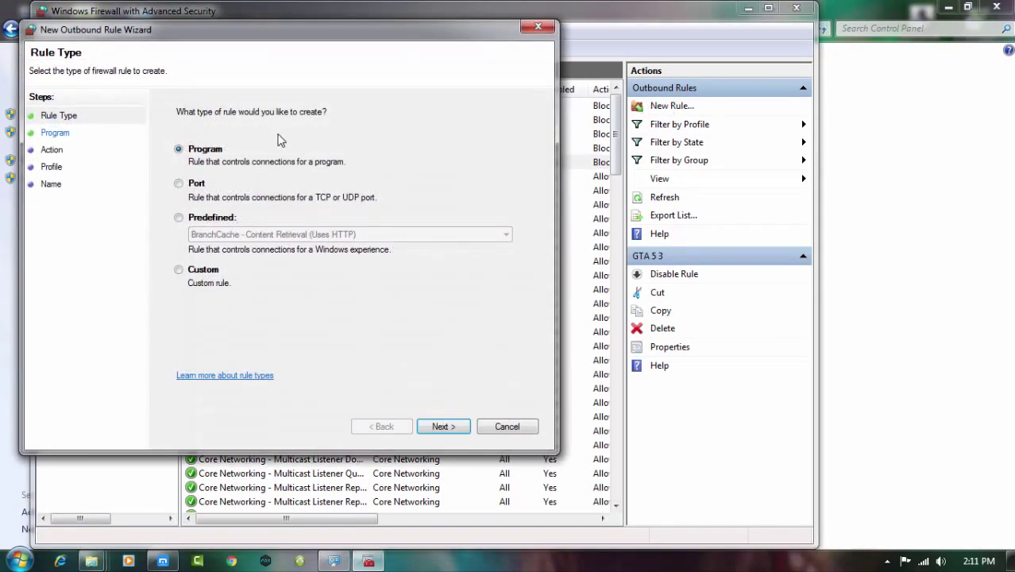
click(443, 427)
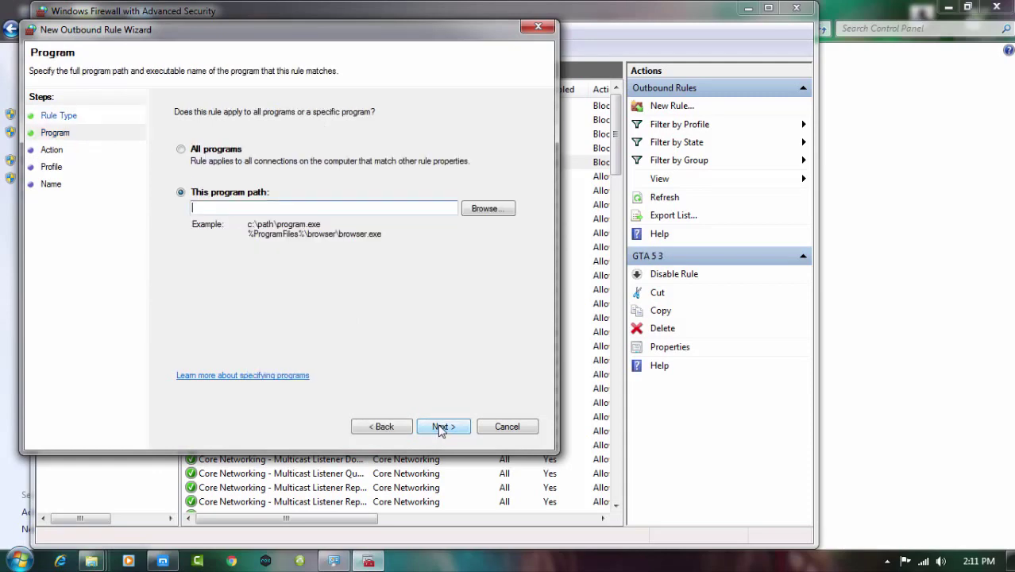
click(507, 214)
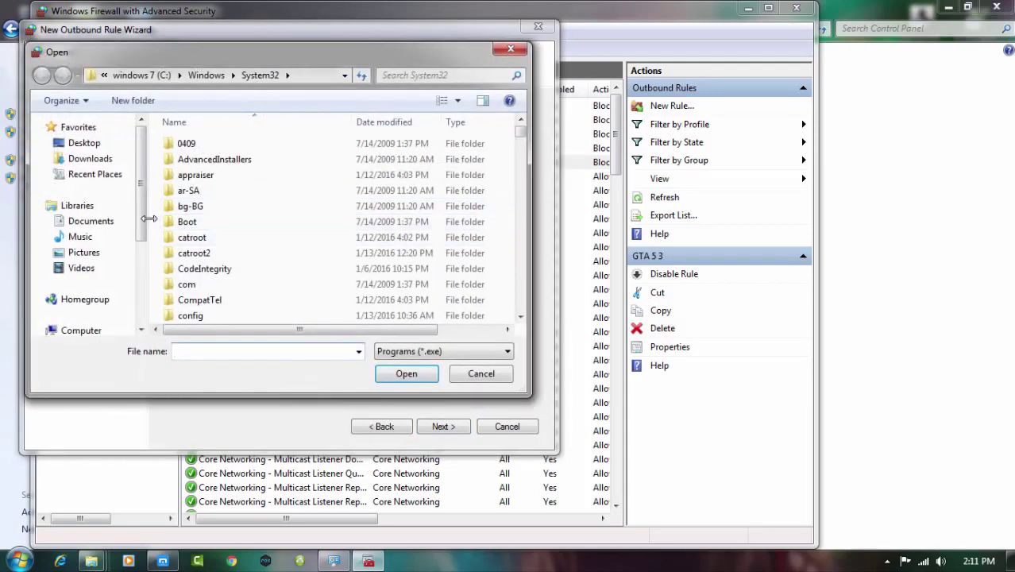
Choose CorePack.exe from E:\games 1\Grand Theft Auto V as the rule's program path
scroll(143, 227, down, 2)
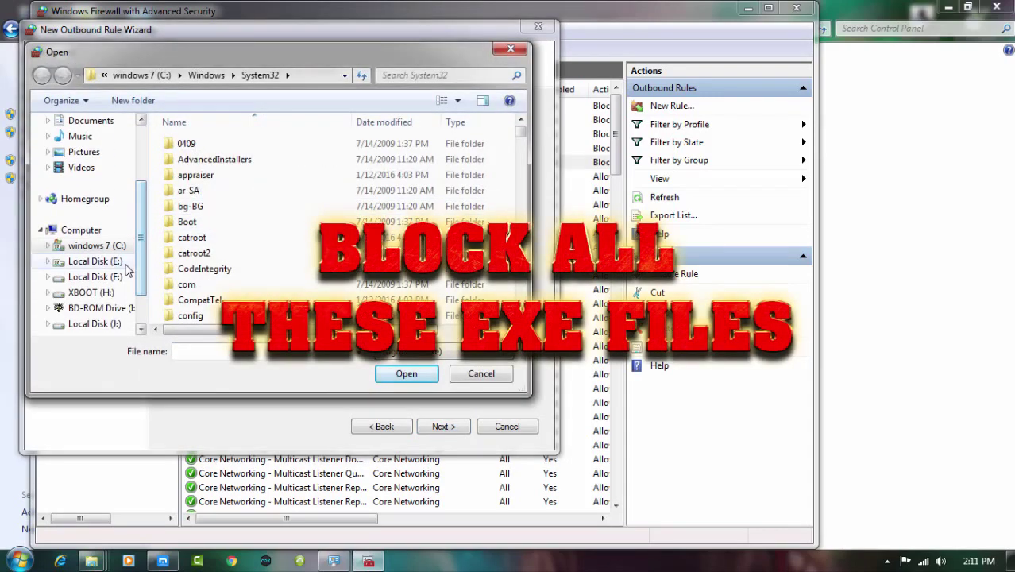
click(121, 263)
double_click(208, 175)
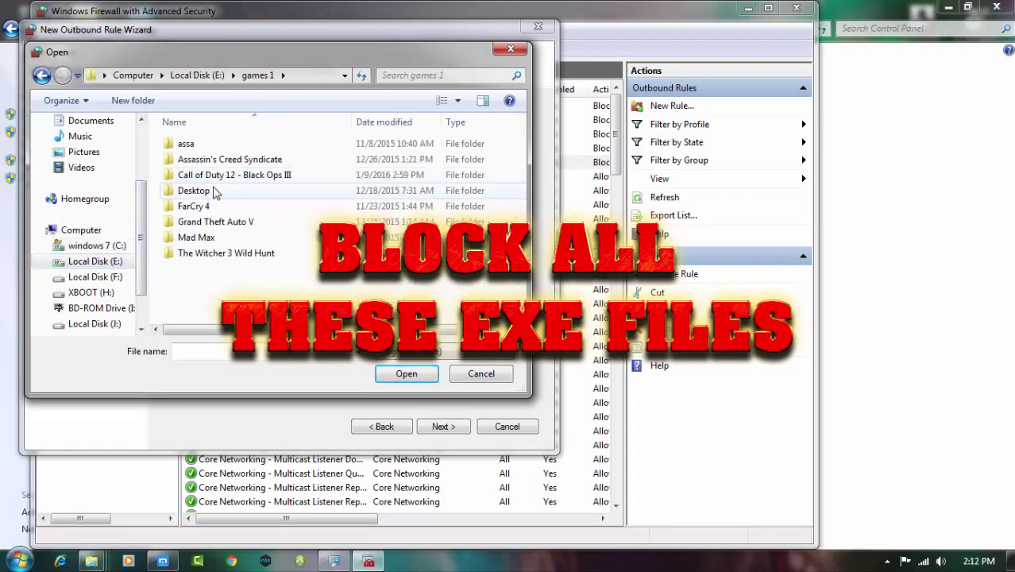
double_click(215, 221)
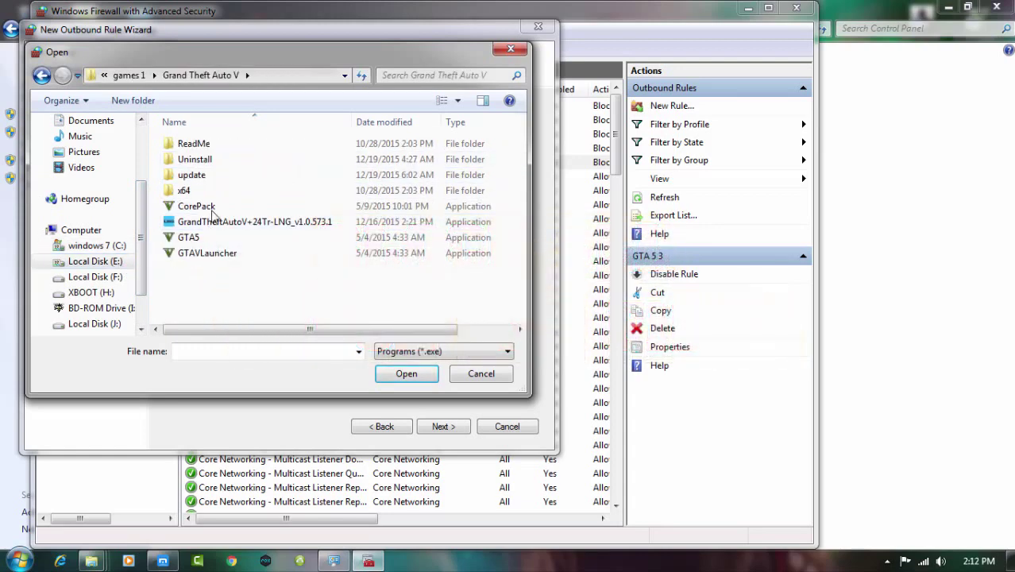
click(196, 206)
click(191, 237)
click(199, 252)
click(187, 210)
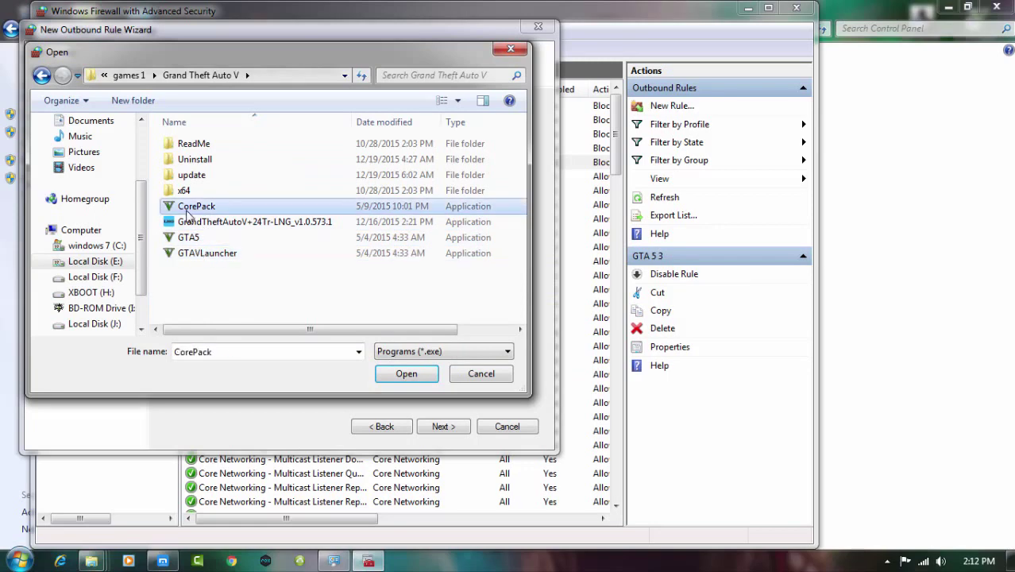
click(407, 373)
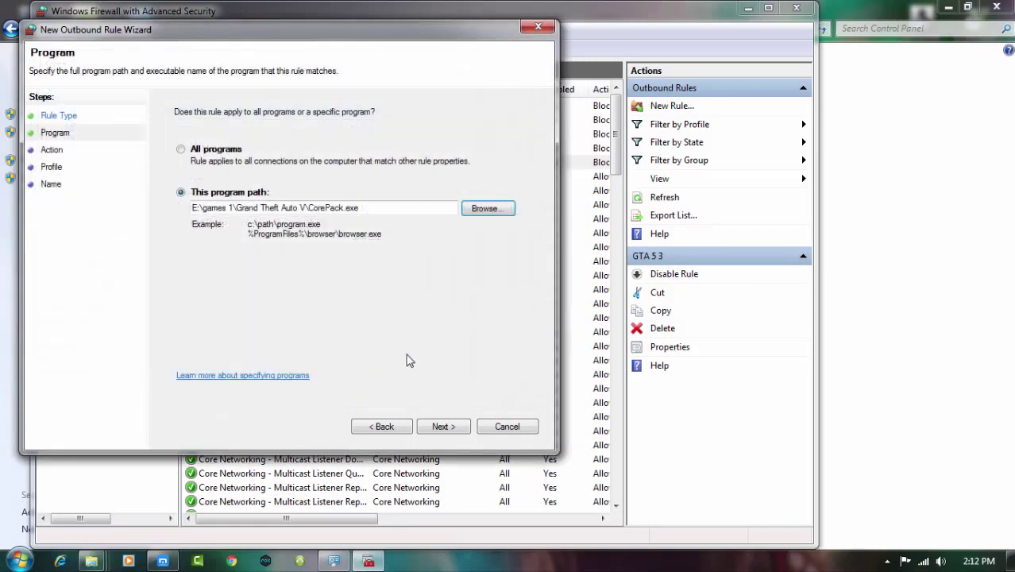
Accept the default block action and profiles, finish the rule as GTA 5 4, and close both firewall windows
click(442, 427)
click(454, 427)
click(450, 427)
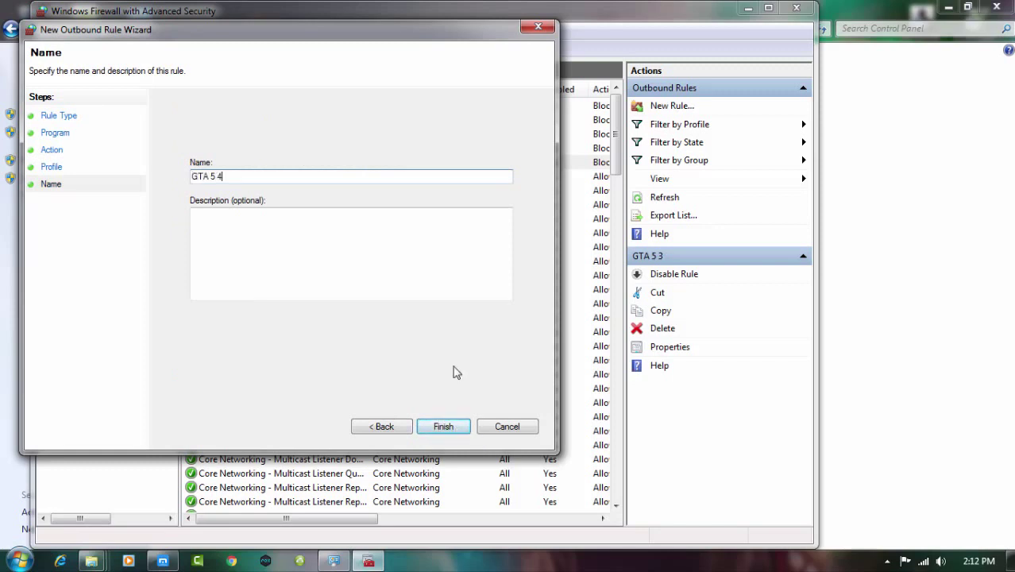
click(443, 426)
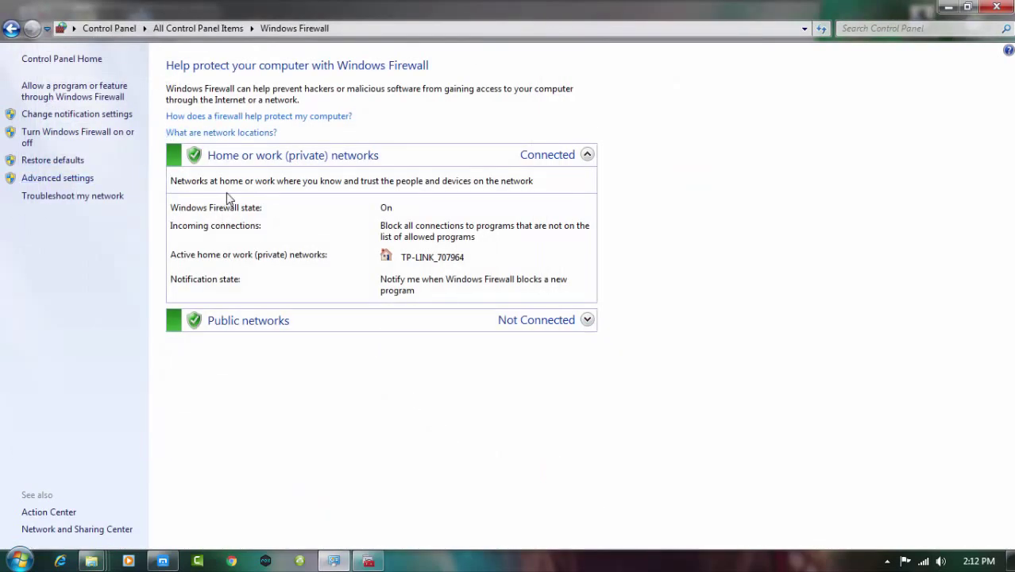
click(997, 6)
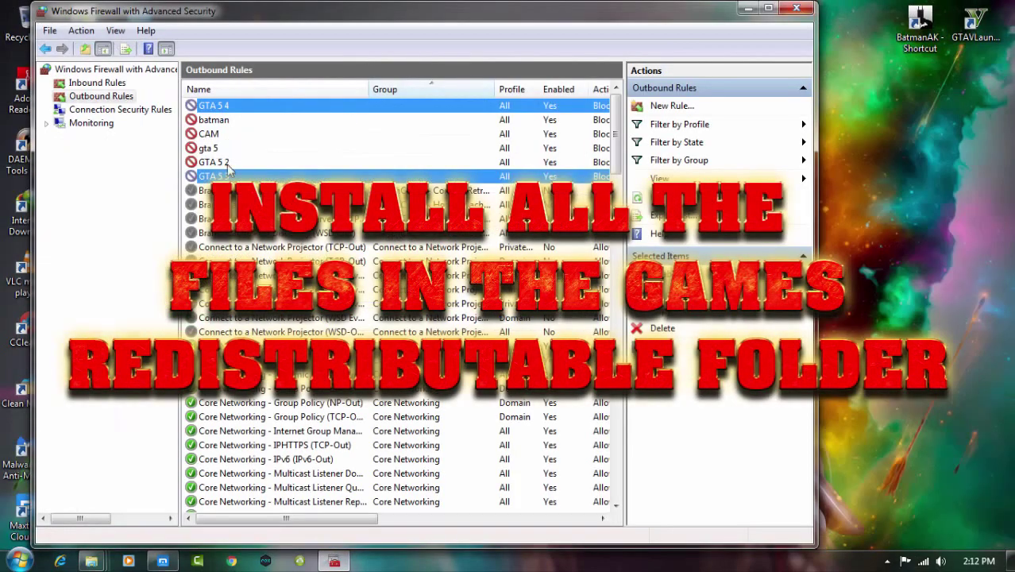
click(796, 8)
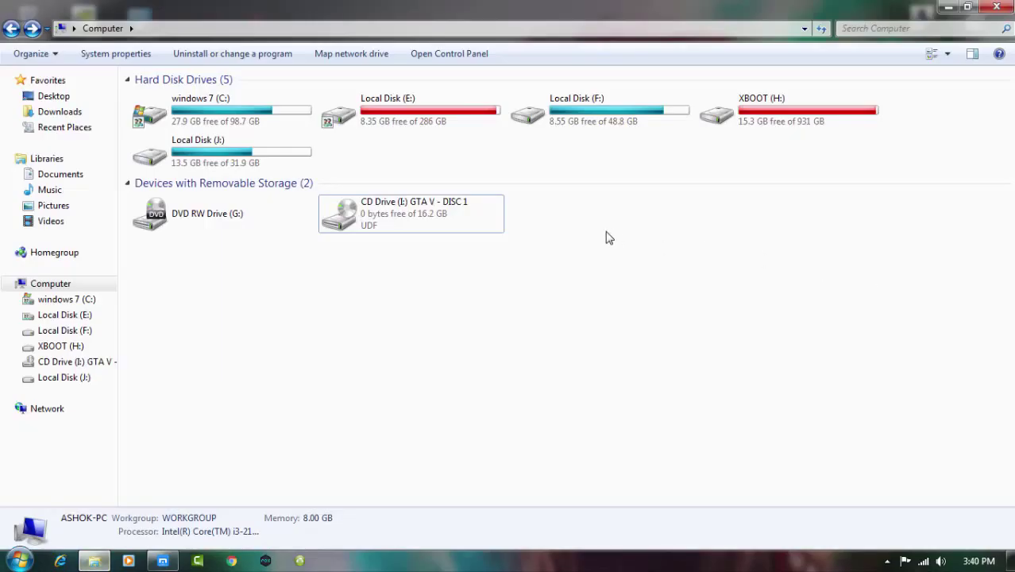
Open the Redist folder on the GTA V - DISC 1 drive and select its installers
right_click(457, 216)
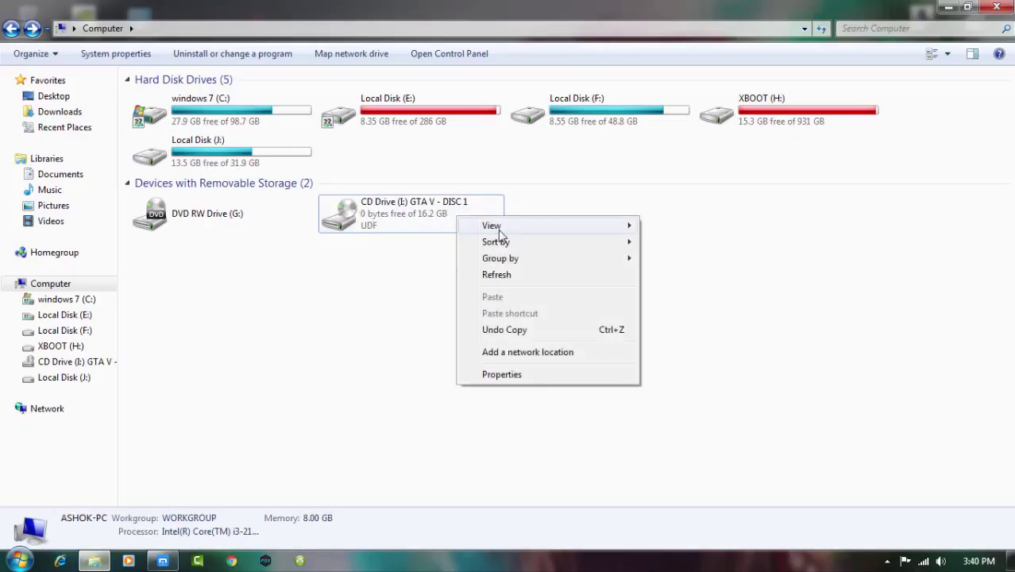
right_click(375, 203)
click(406, 243)
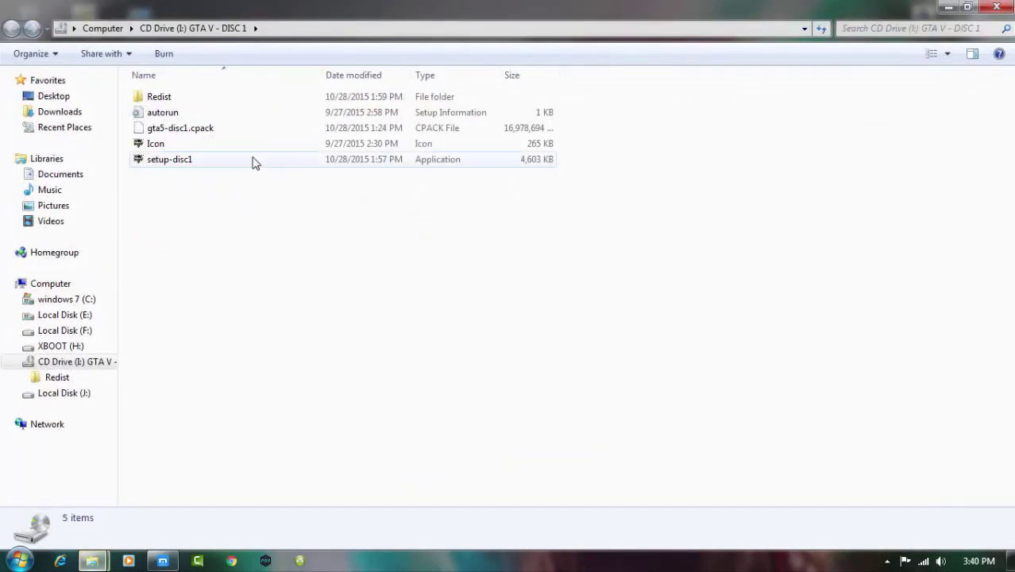
double_click(184, 103)
drag(139, 168, 236, 87)
Run Social Club v1.1.5.8 Setup from the Redist folder and accept the terms of its License Agreement
click(198, 131)
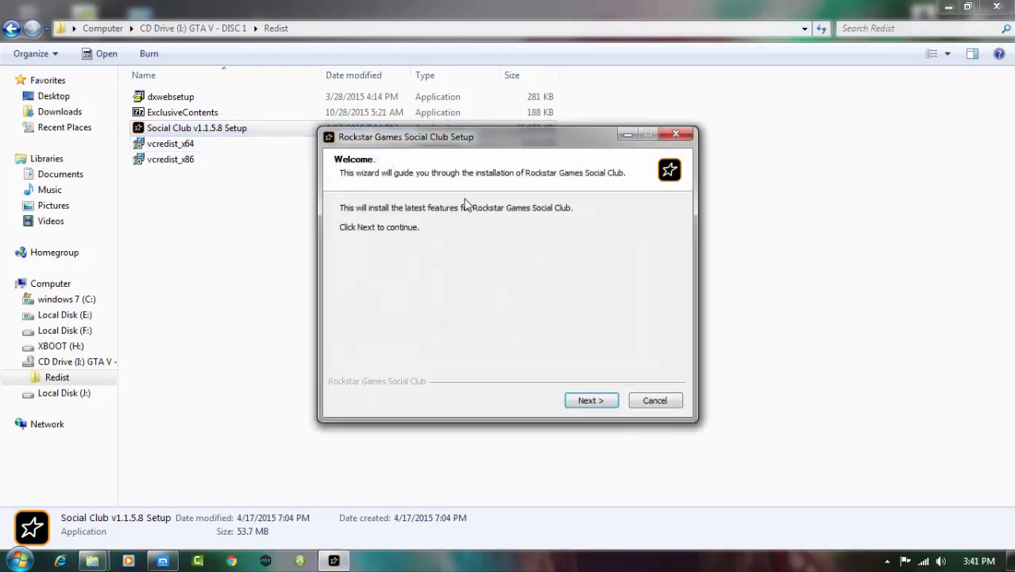
click(592, 401)
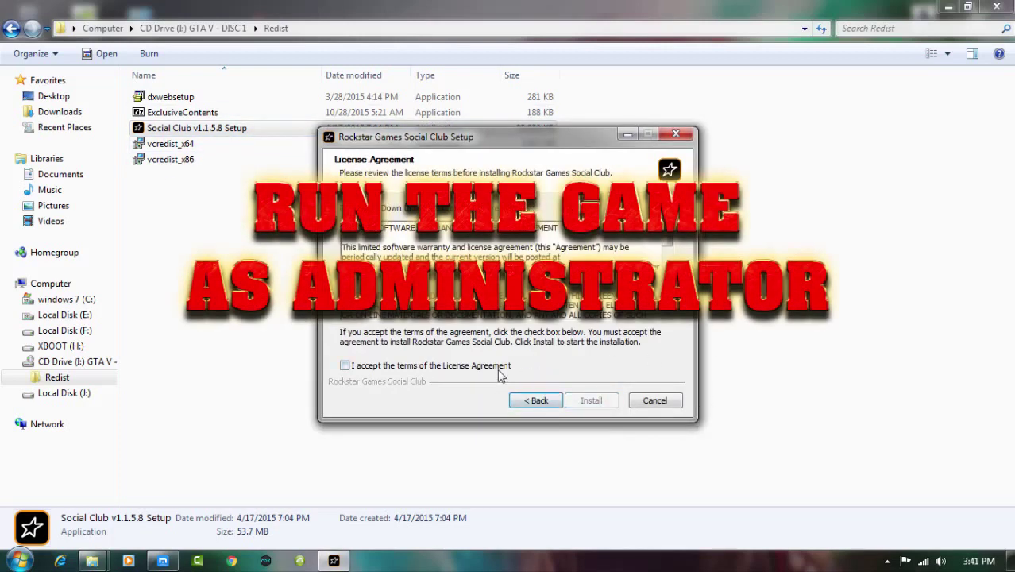
click(345, 365)
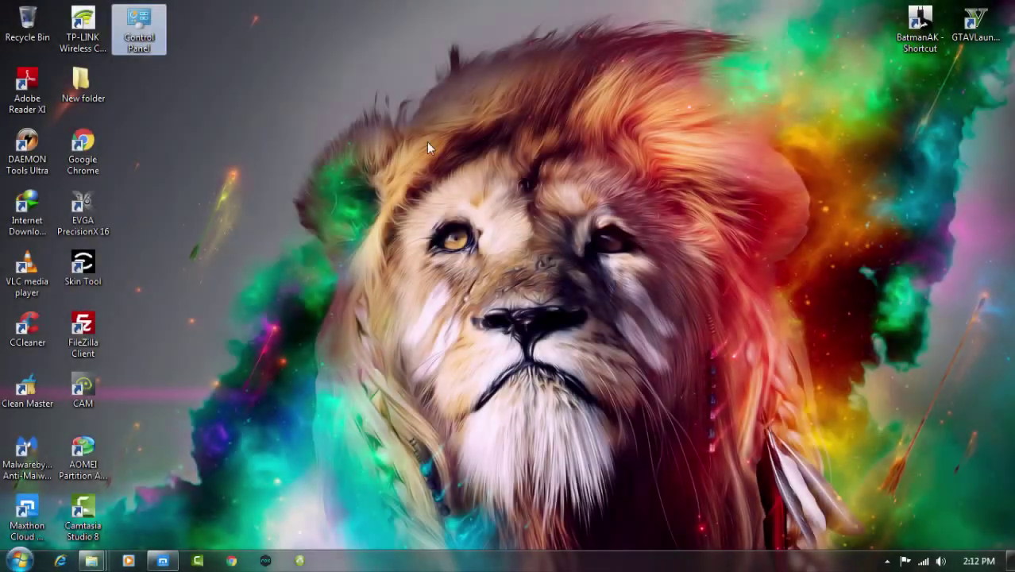
Set the GTAVLauncher desktop shortcut to run as an administrator for all users in its compatibility properties
click(979, 33)
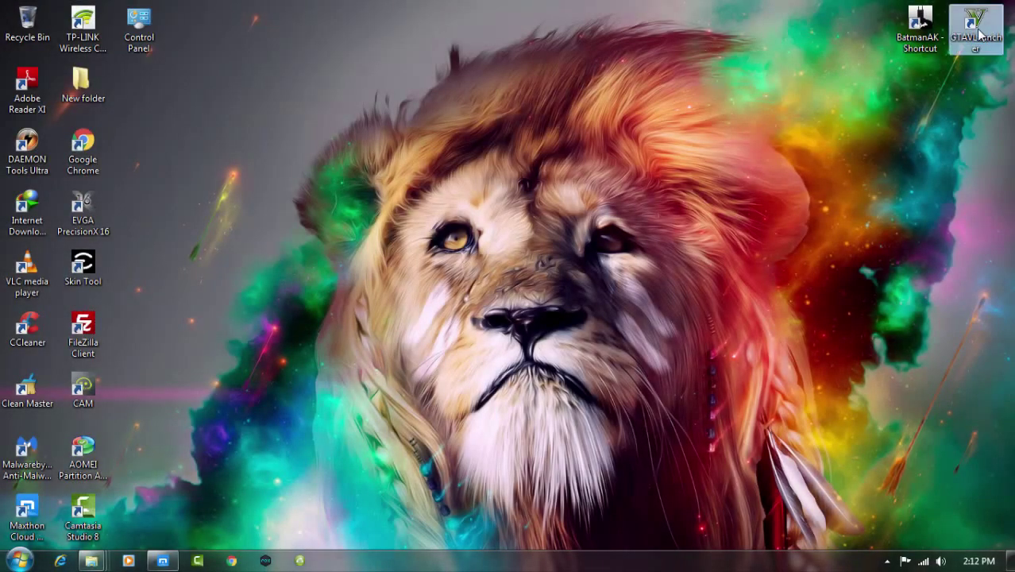
right_click(966, 41)
click(862, 380)
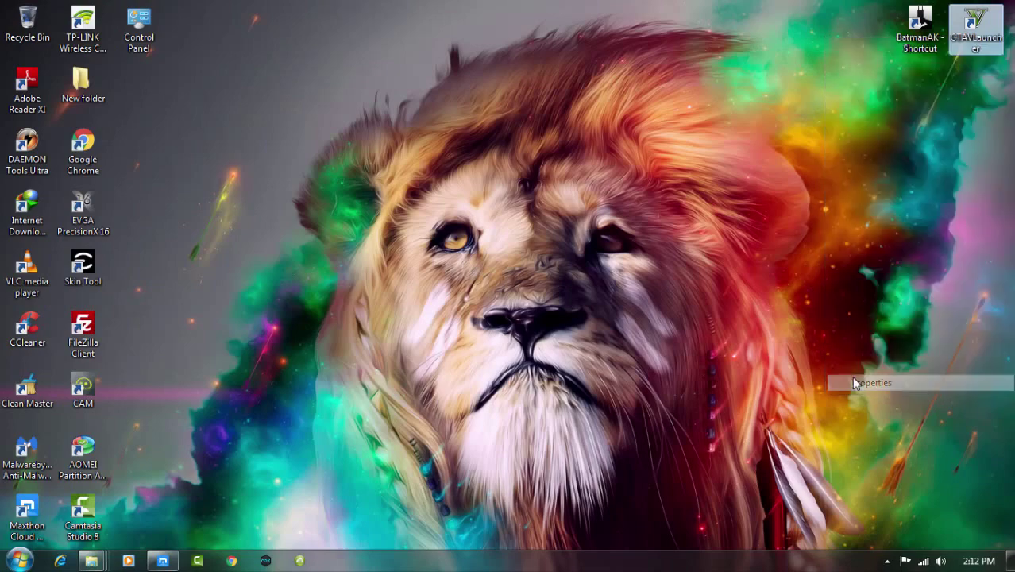
drag(842, 52, 411, 70)
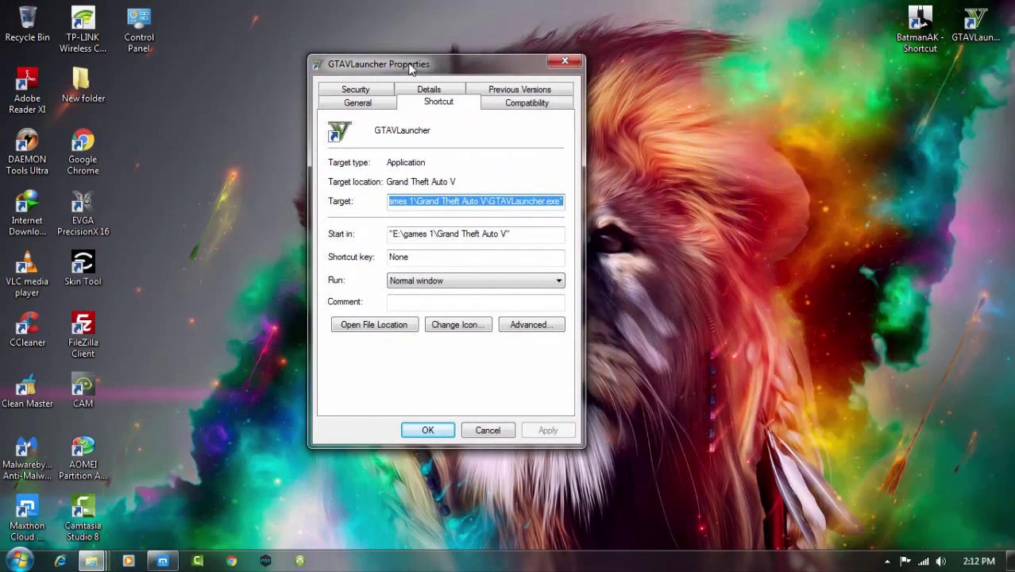
click(527, 104)
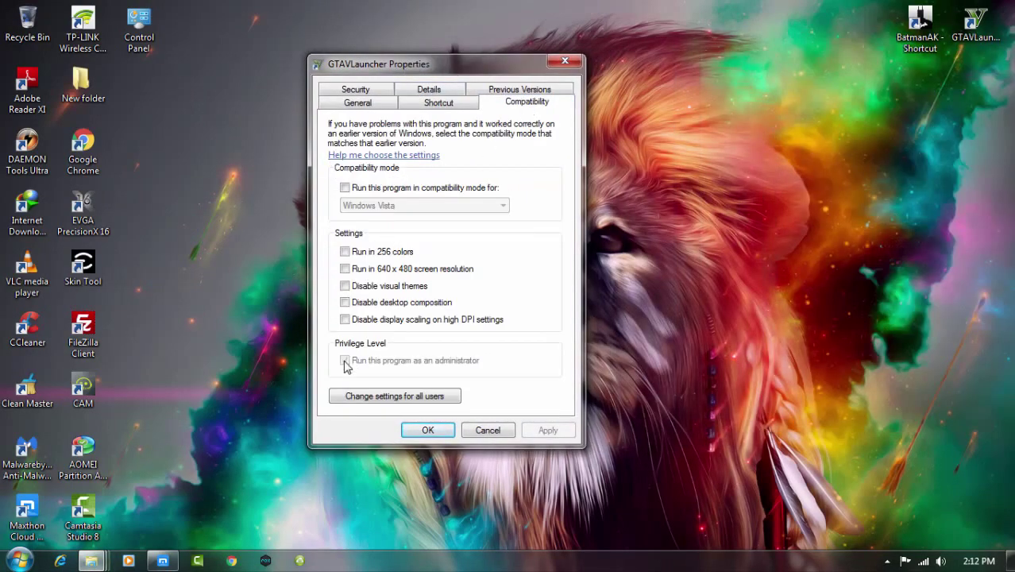
click(359, 397)
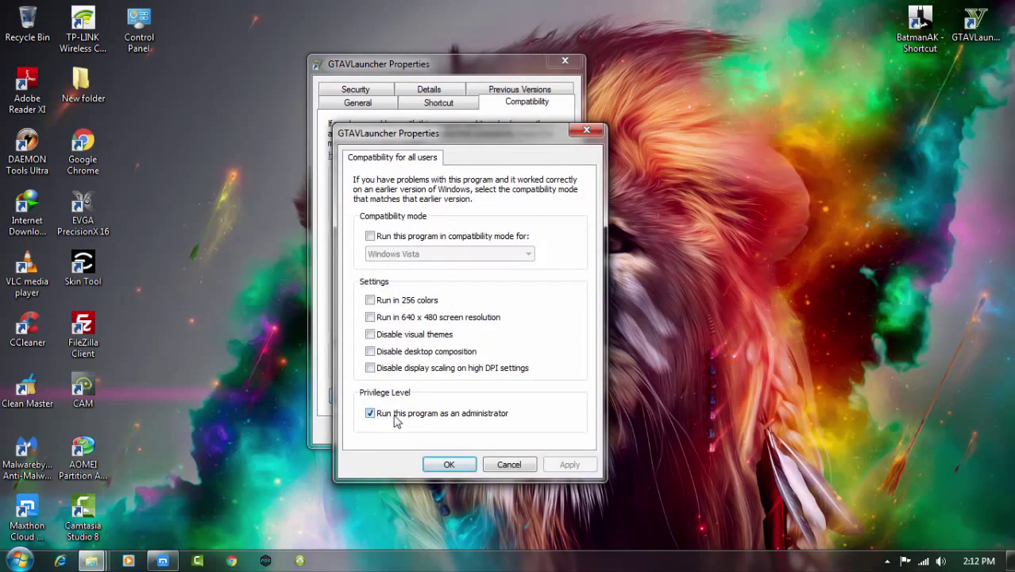
click(450, 463)
click(437, 429)
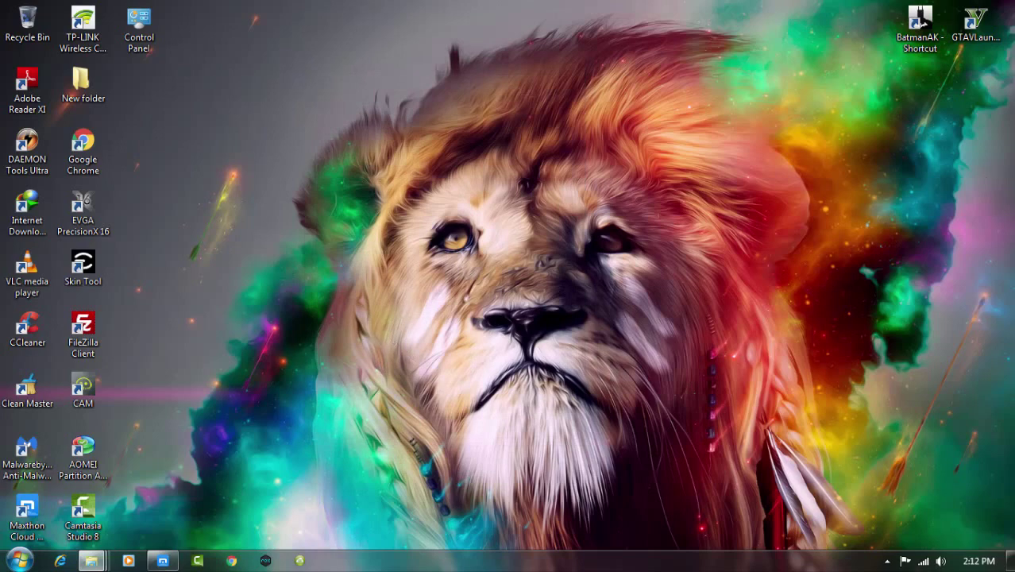
Launch the game from the GTAVLauncher desktop shortcut
click(975, 31)
double_click(975, 35)
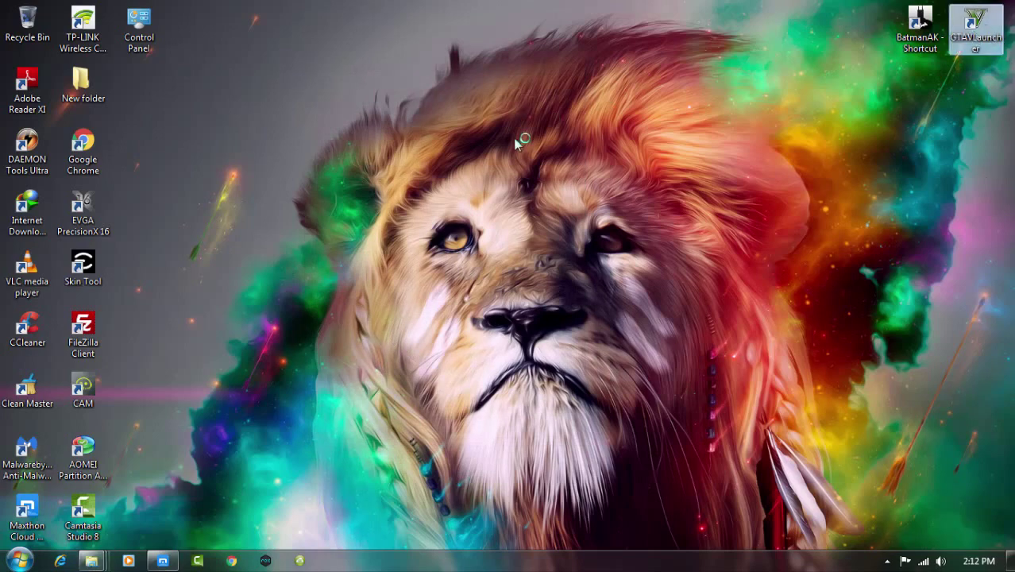